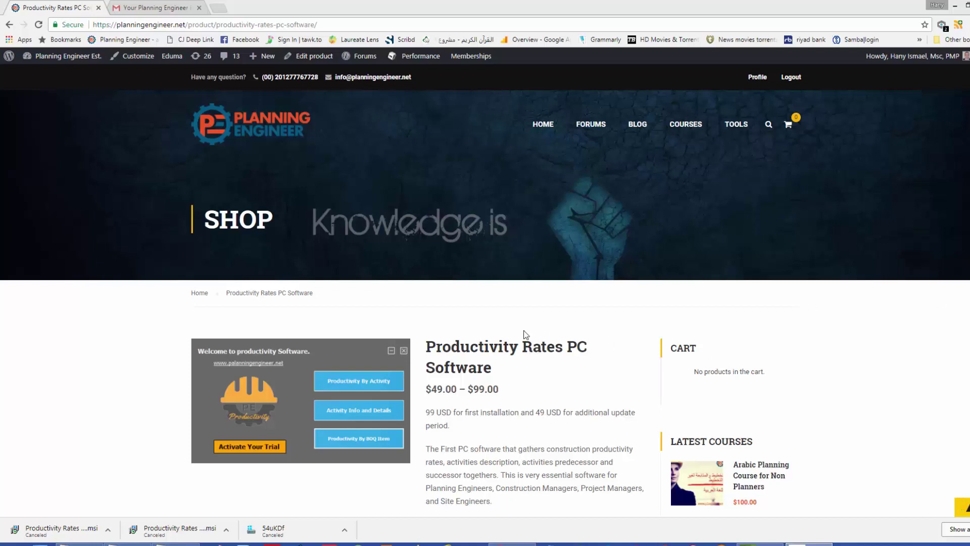
Scroll the Productivity Rates PC Software page down to the 99 USD price, free trial download and change log.
left_click(518, 369)
scroll(517, 370, "down", 4)
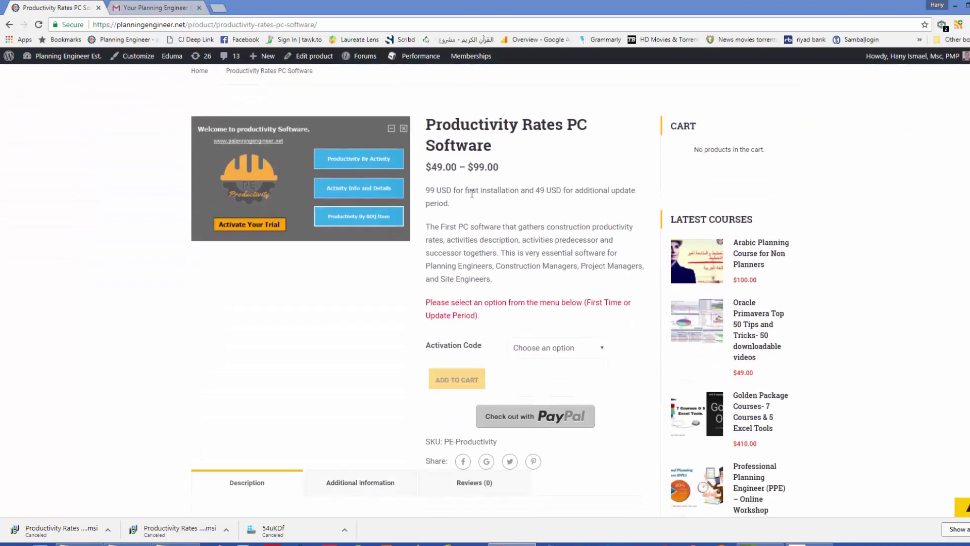
scroll(472, 194, "down", 10)
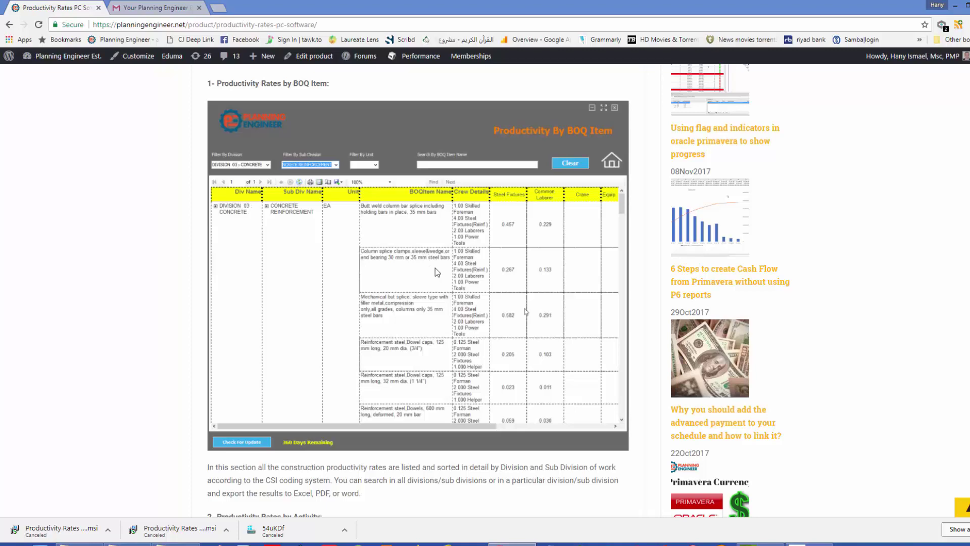
scroll(437, 272, "down", 15)
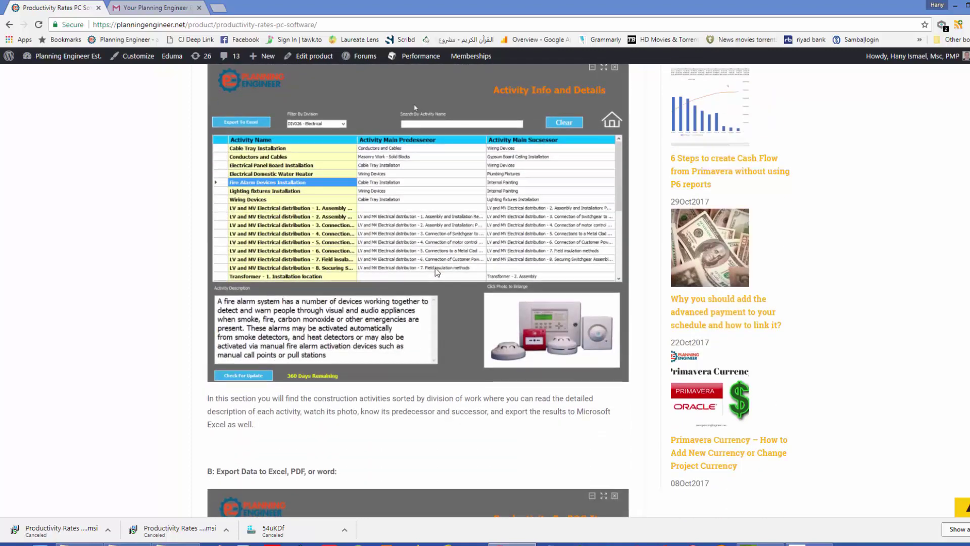
scroll(425, 256, "down", 10)
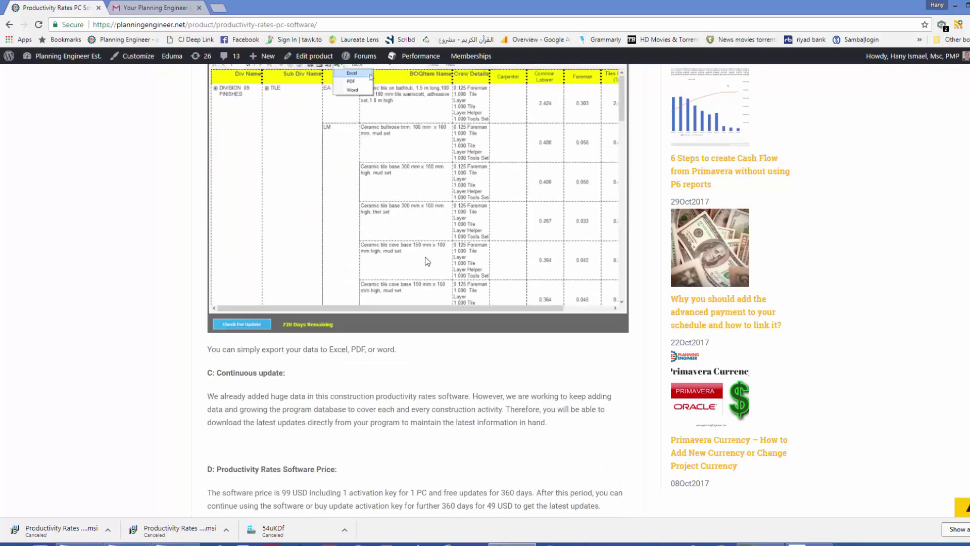
scroll(425, 260, "down", 5)
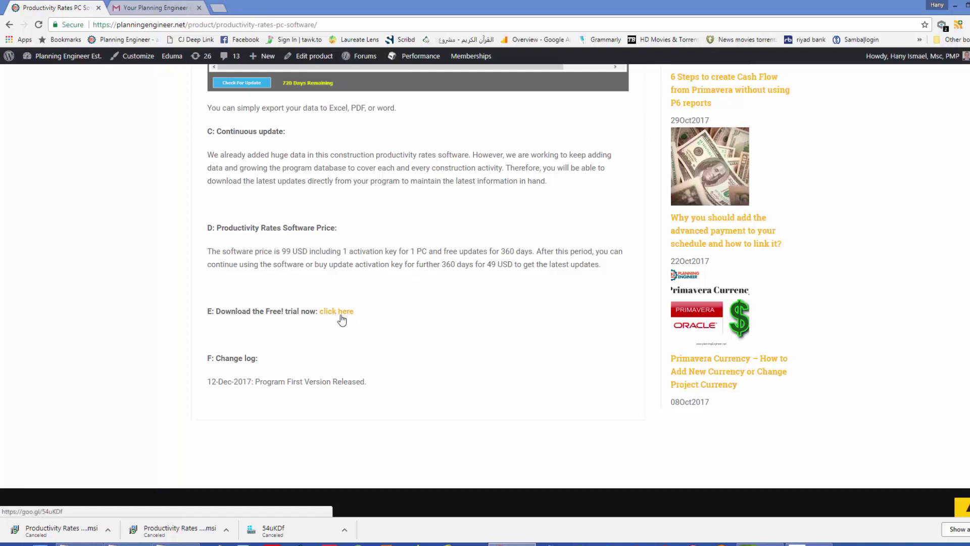
Run the Productivity Rates v1.msi installer from the New folder.
mouse_move(511, 544)
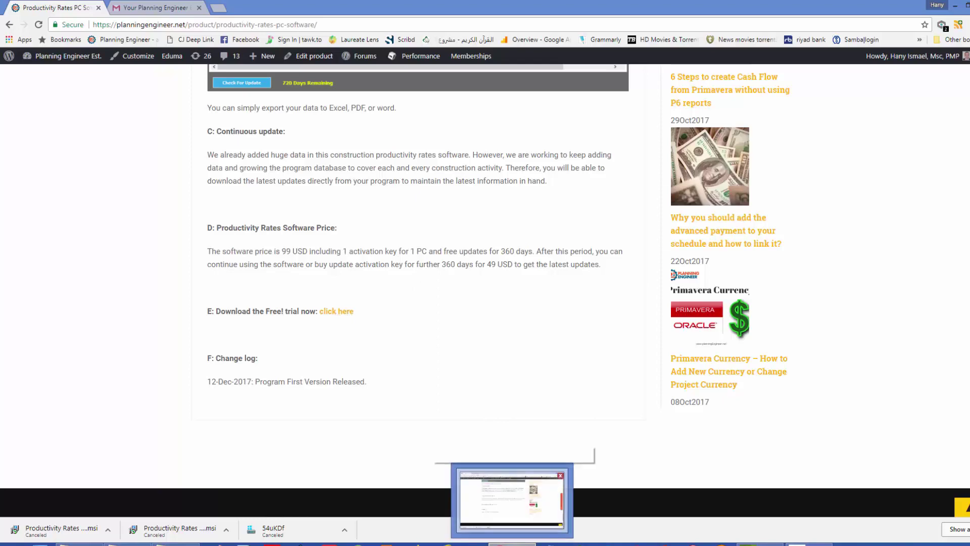
left_click(172, 500)
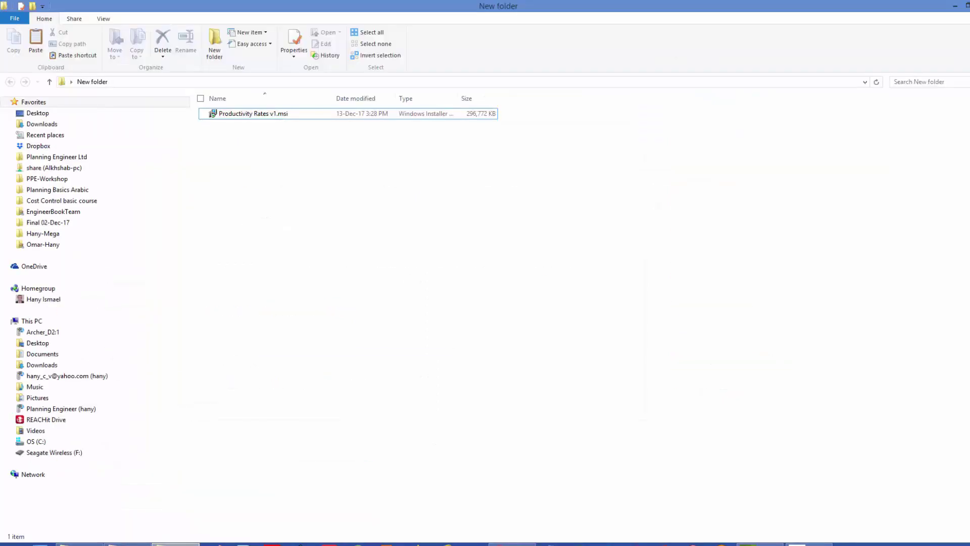
left_click(244, 115)
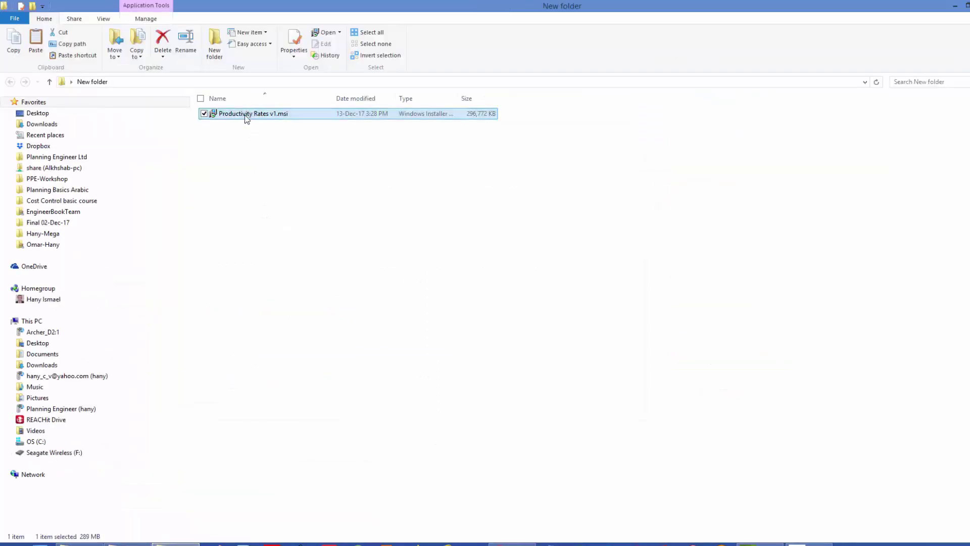
double_click(245, 114)
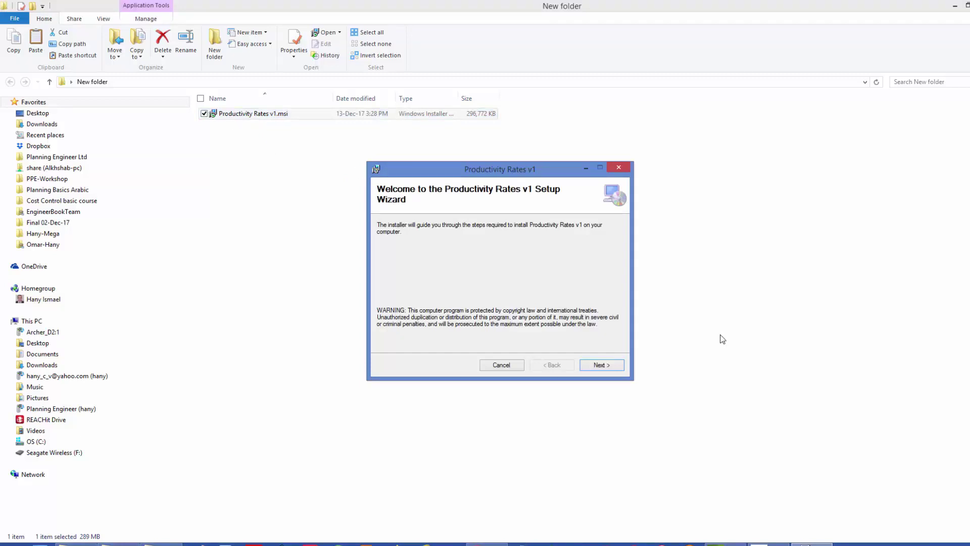
Step through the setup wizard with the default install folder and close it when finished.
left_click(610, 365)
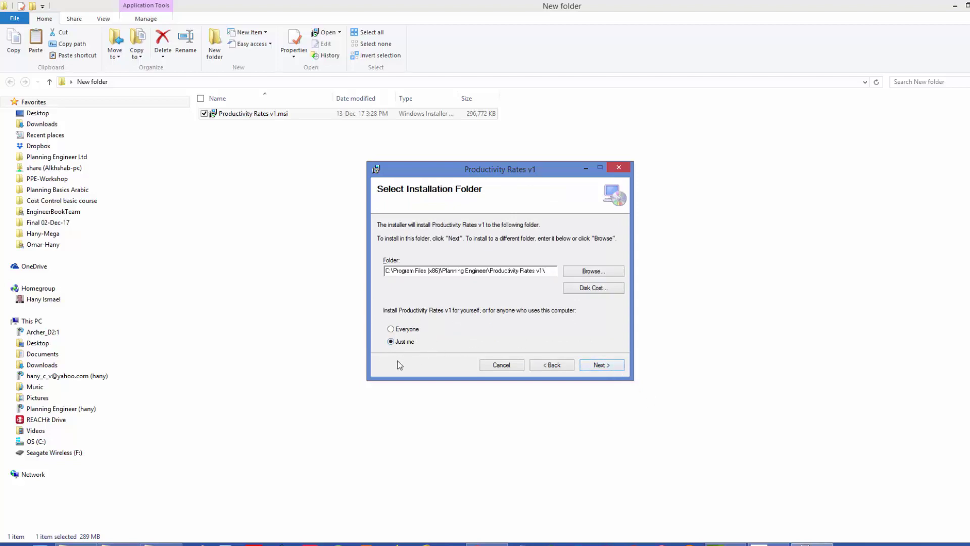
left_click(607, 373)
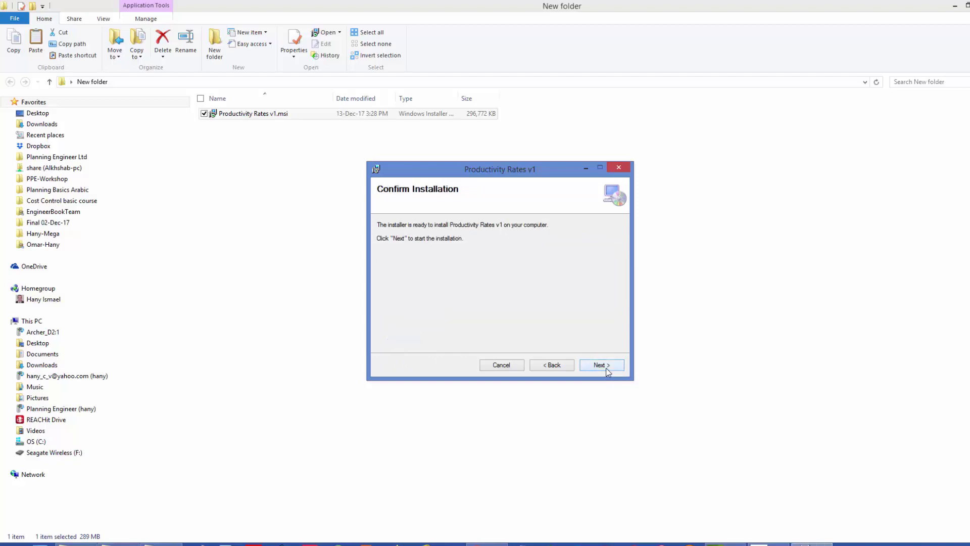
left_click(608, 372)
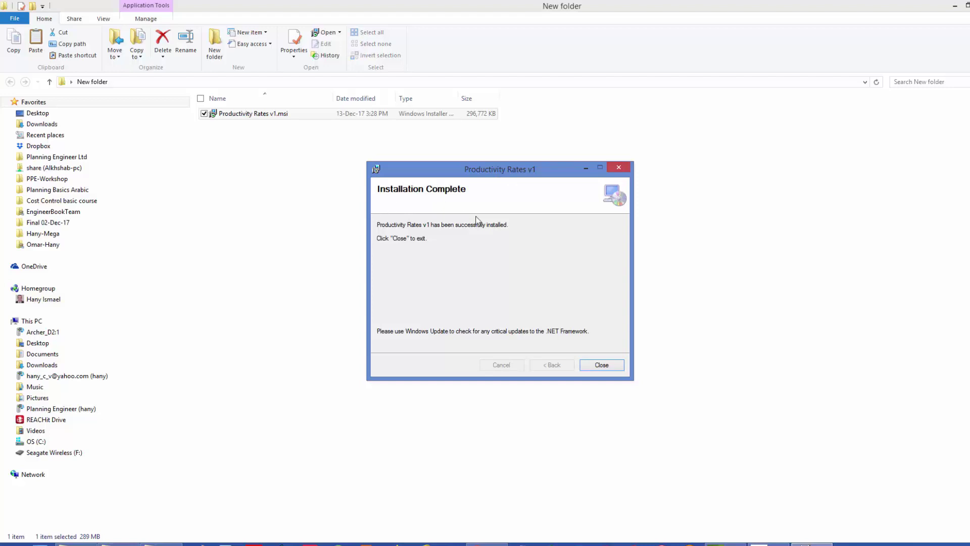
left_click(608, 365)
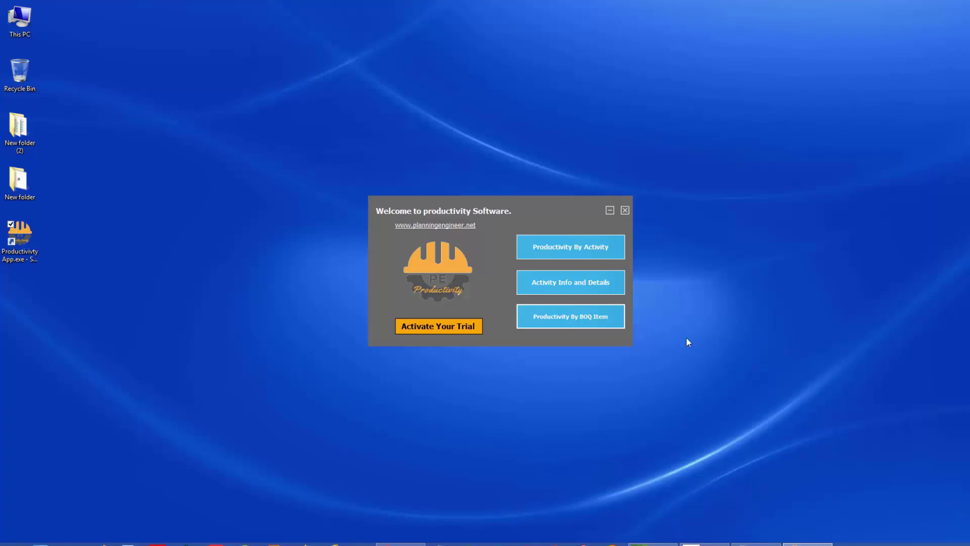
Look at the serial number entry twice, returning each time to the welcome window.
left_click(573, 248)
left_click(400, 306)
left_click(548, 283)
left_click(399, 307)
Activate the free trial by submitting the user's e-mail address.
left_click(433, 326)
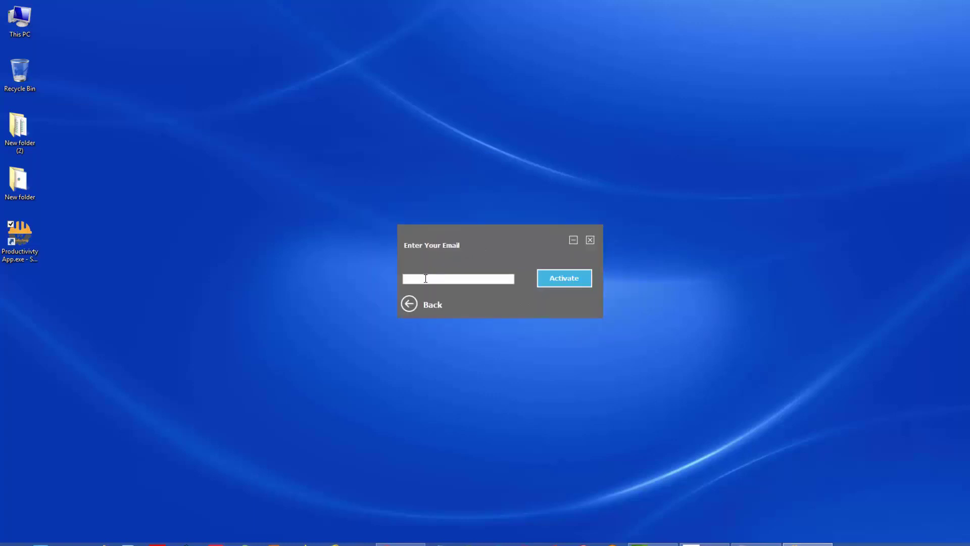
left_click(425, 279)
left_click(574, 276)
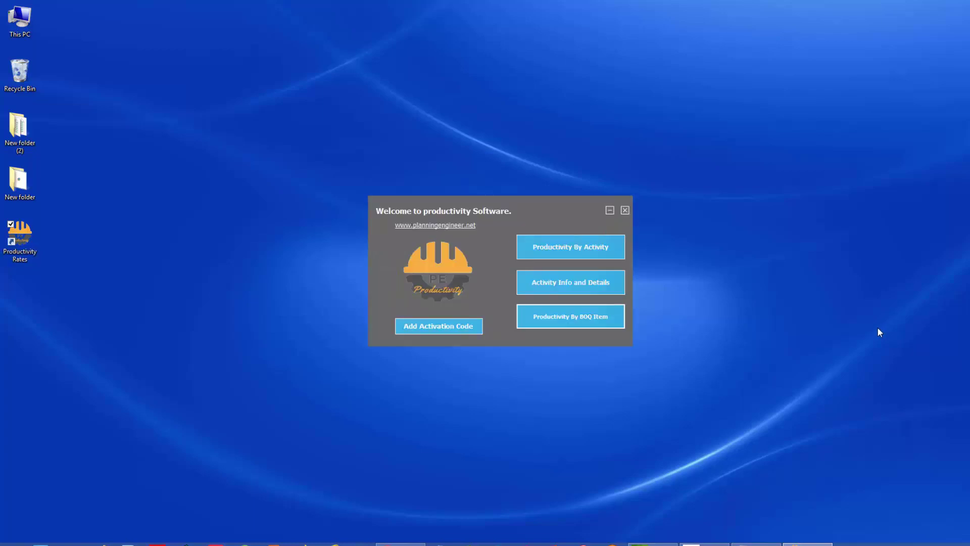
left_click(572, 253)
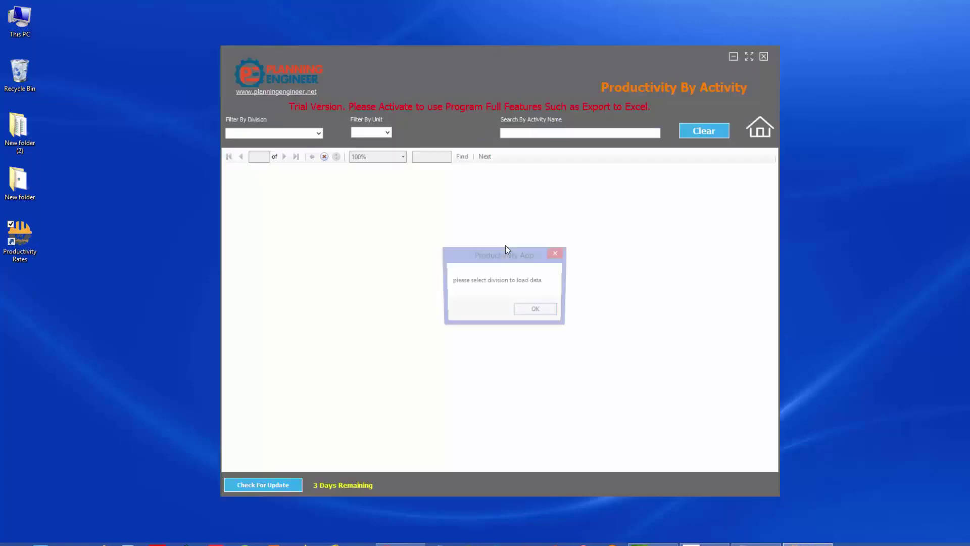
left_click(537, 312)
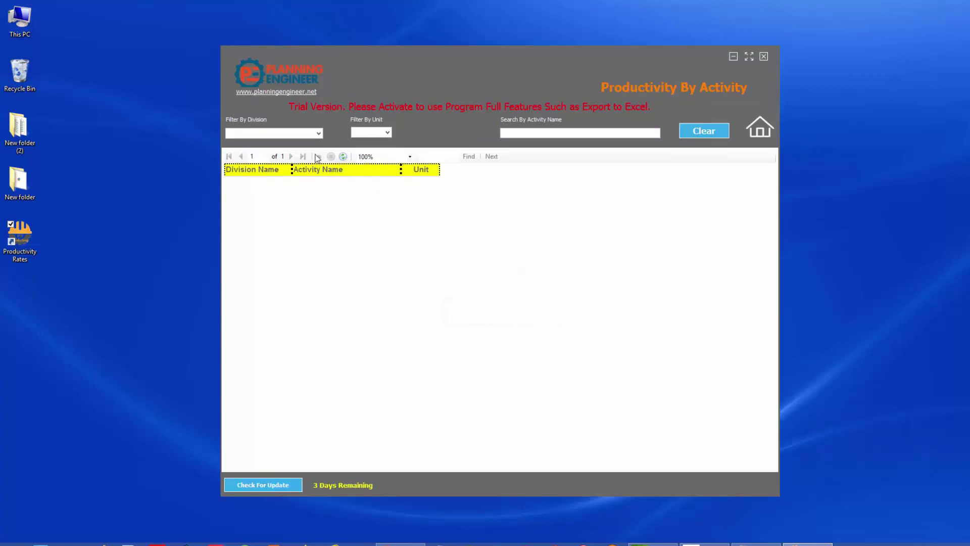
left_click(319, 134)
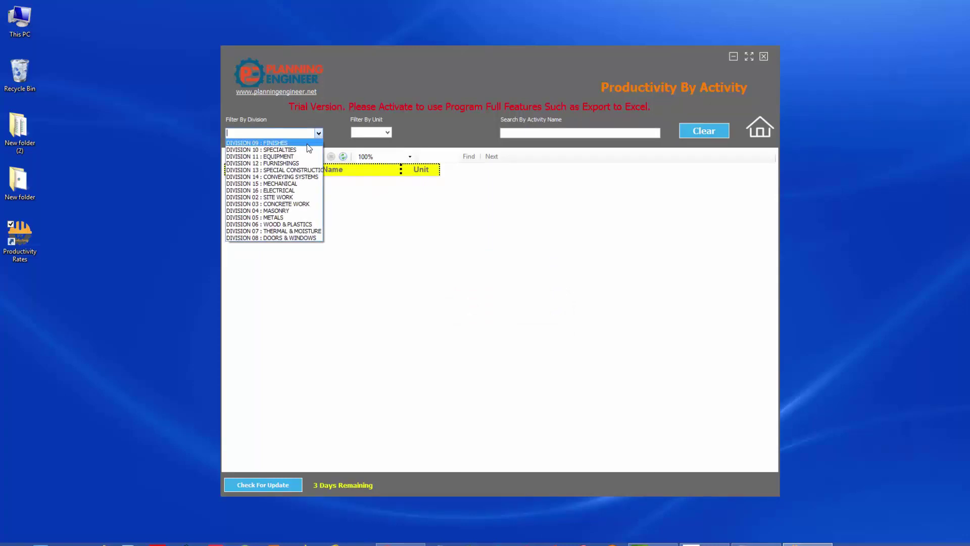
left_click(270, 134)
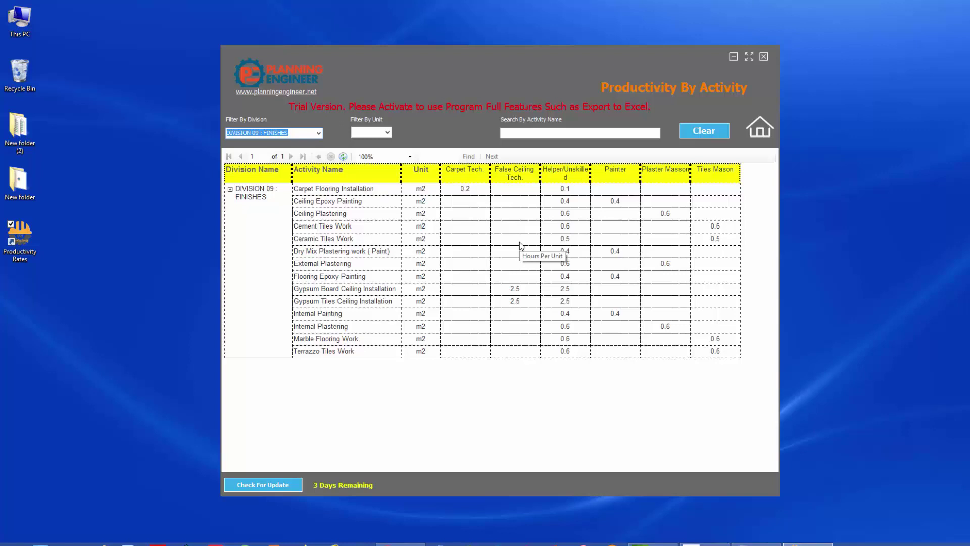
left_click(319, 133)
left_click(304, 147)
key("Down")
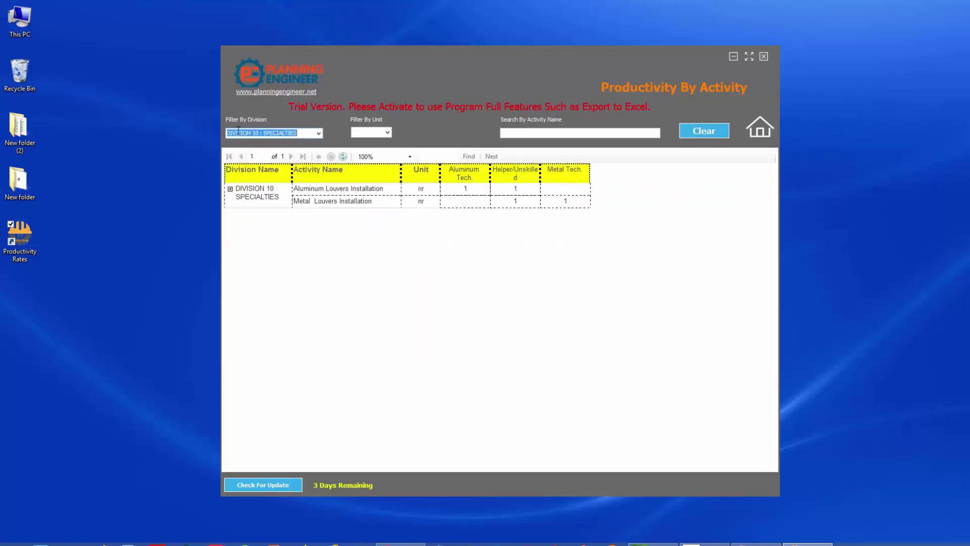
left_click(319, 134)
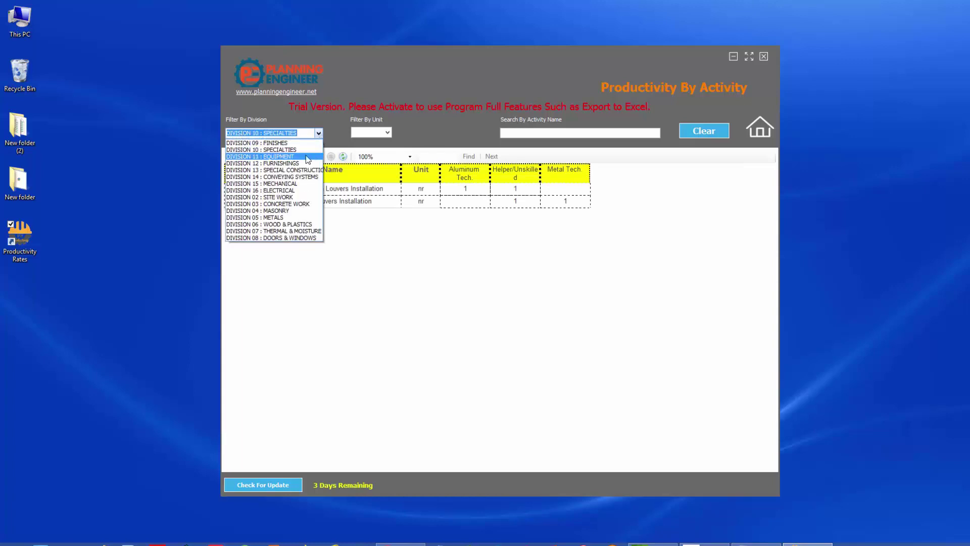
left_click(306, 157)
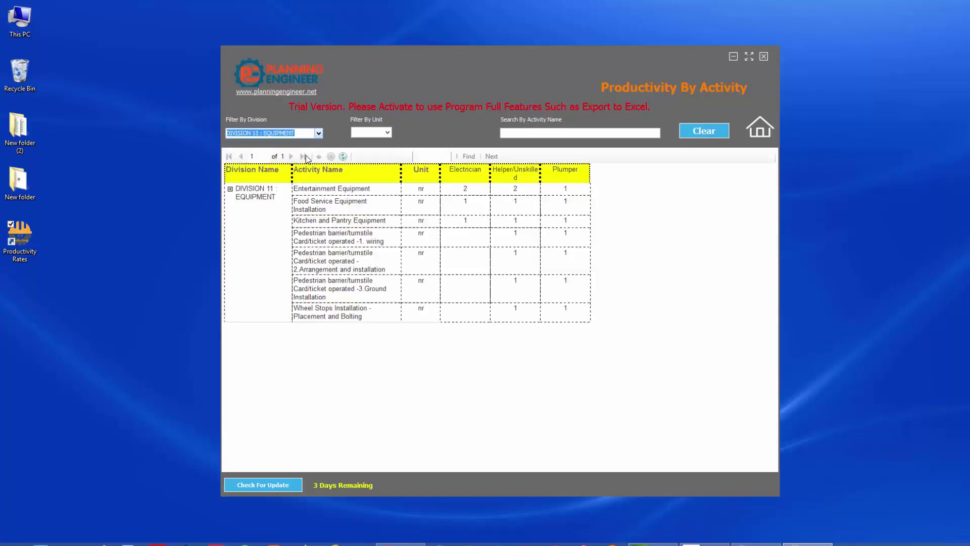
left_click(757, 134)
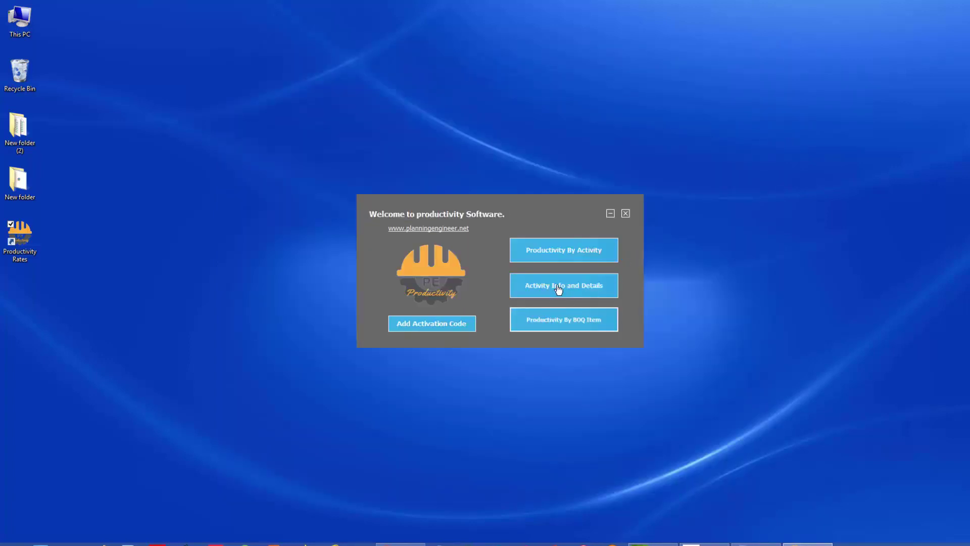
Open Activity Info and Details and load the DIVISION 09 : FINISHES activities.
left_click(558, 288)
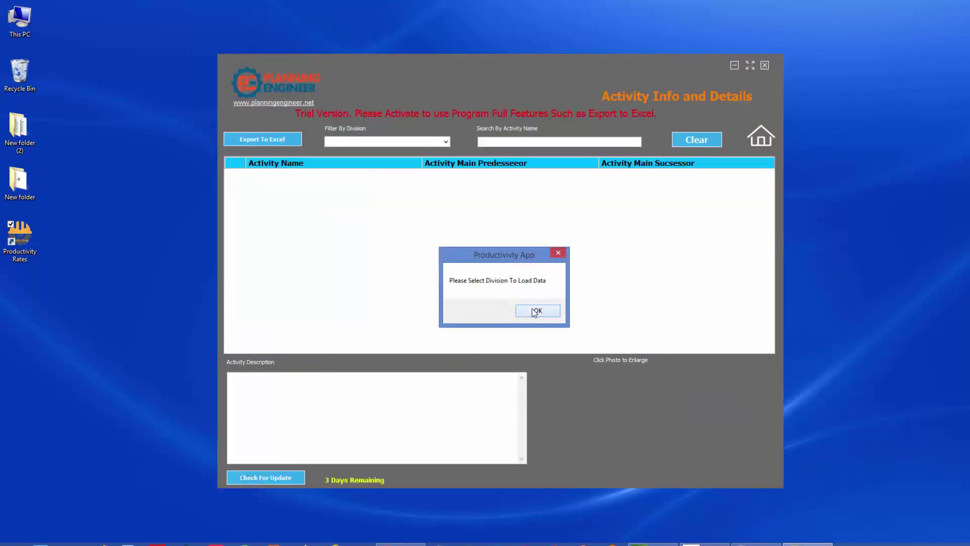
left_click(534, 311)
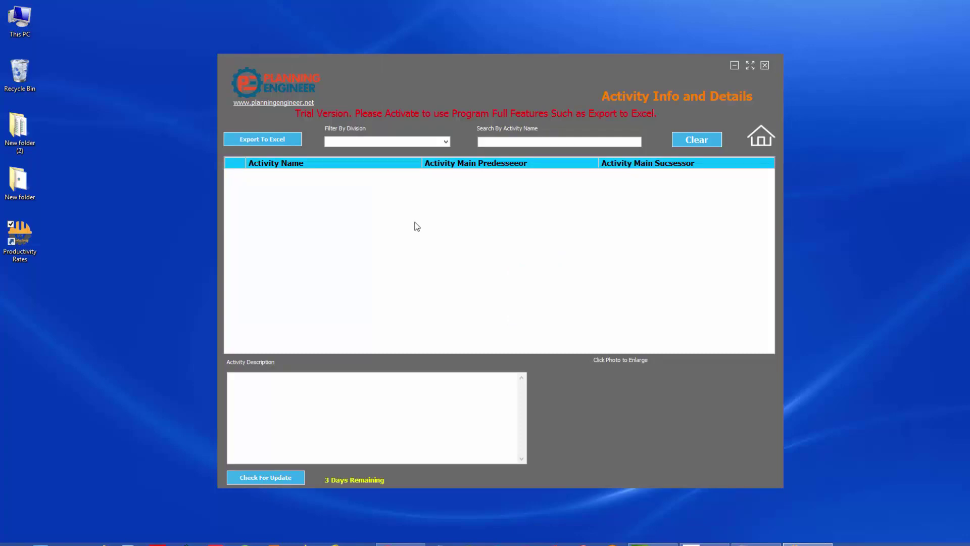
left_click(446, 142)
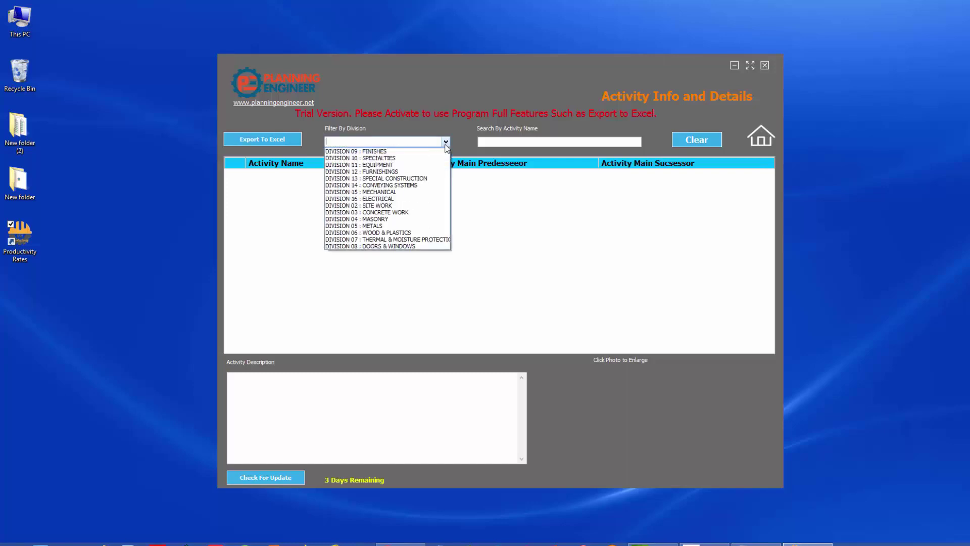
left_click(402, 152)
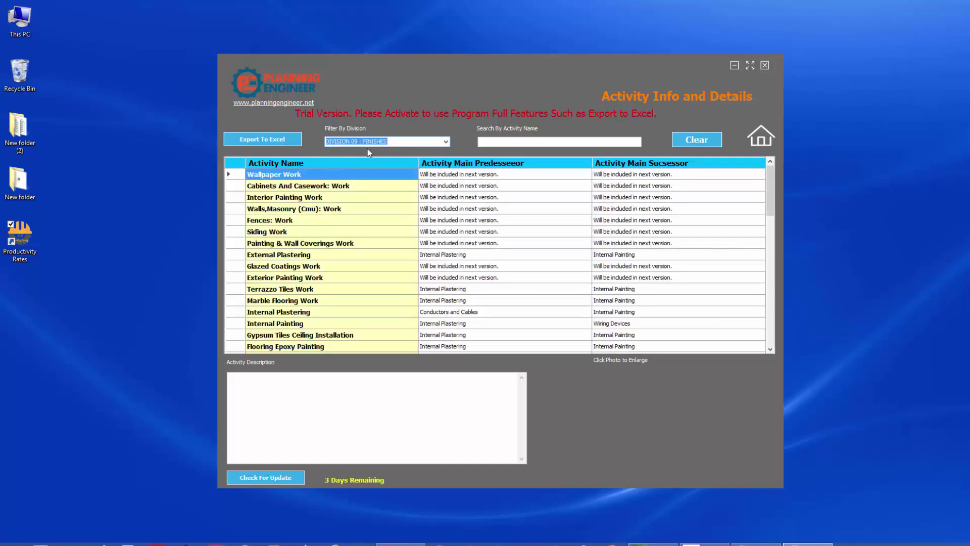
View Cabinets And Casework, then Interior Painting Work, enlarging and closing its painter photo.
left_click(307, 186)
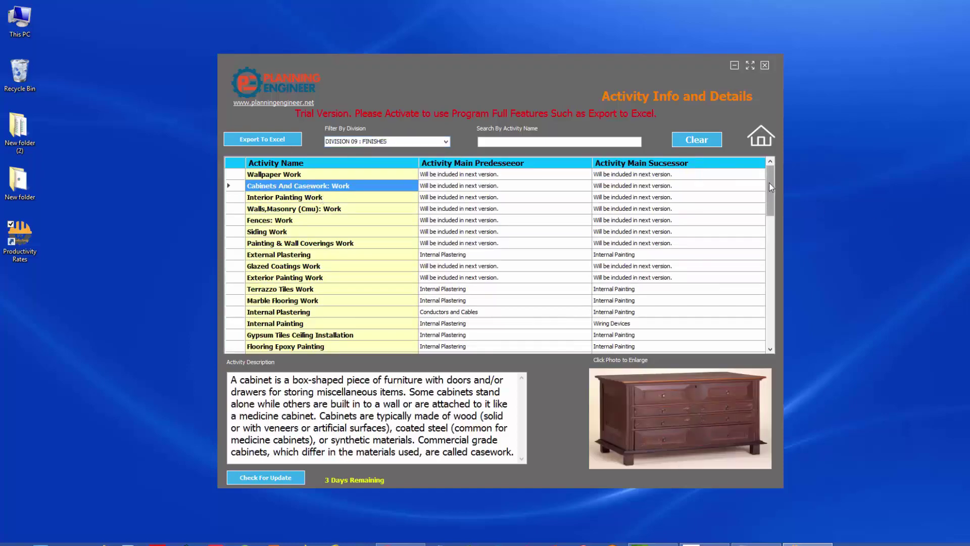
left_click_drag(768, 183, 770, 162)
left_click(295, 200)
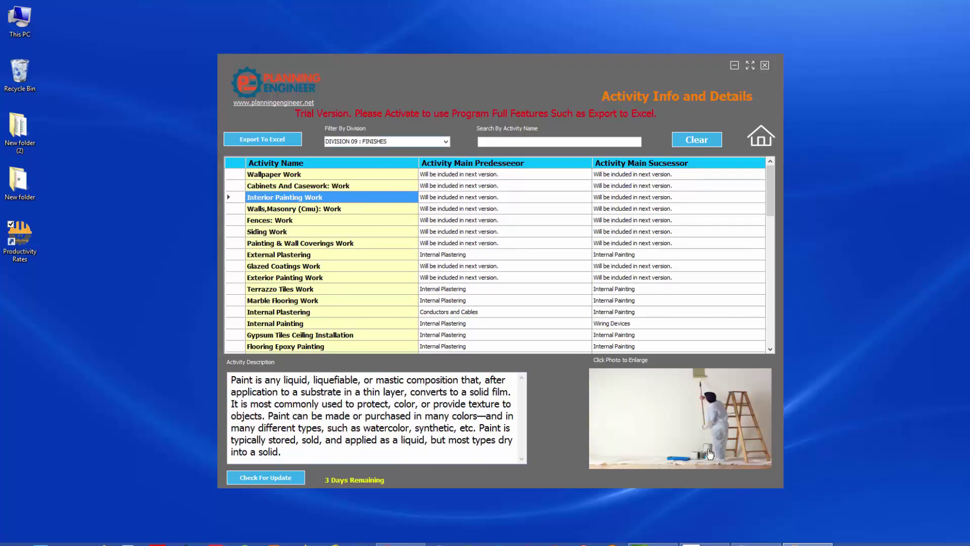
left_click(696, 424)
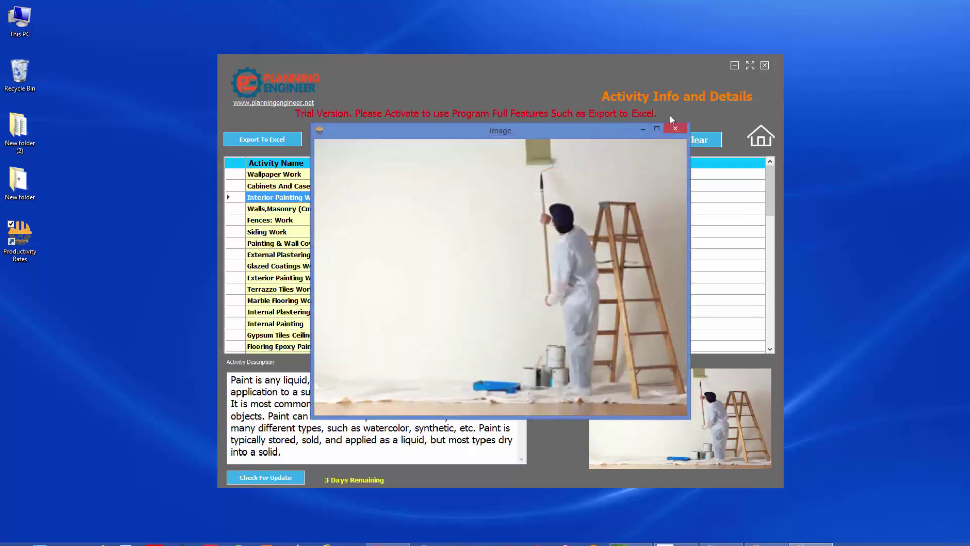
left_click(676, 128)
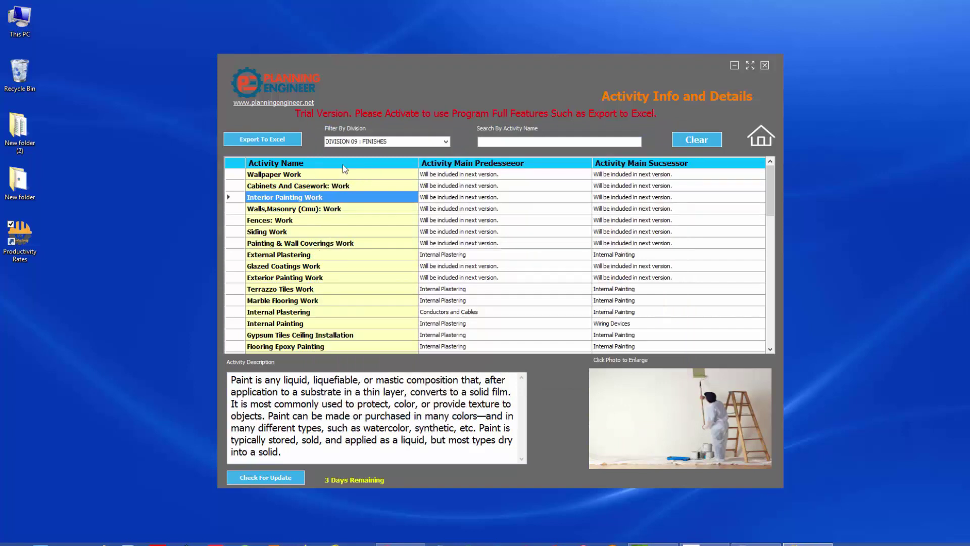
Search activities for 'til', view Quarry, Cement and Ceramic Tile Work, and enlarge the ceramic tile photo.
left_click(512, 141)
type("til")
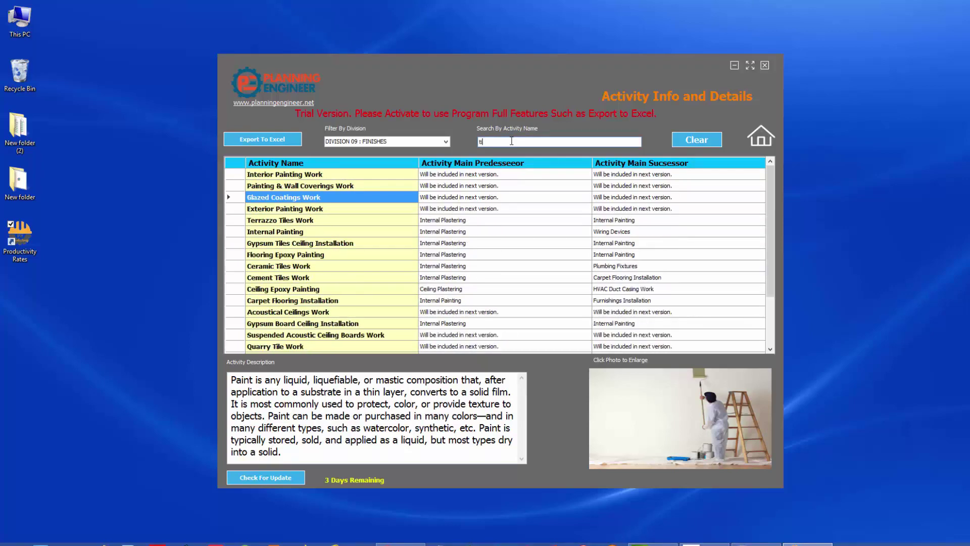
left_click(320, 218)
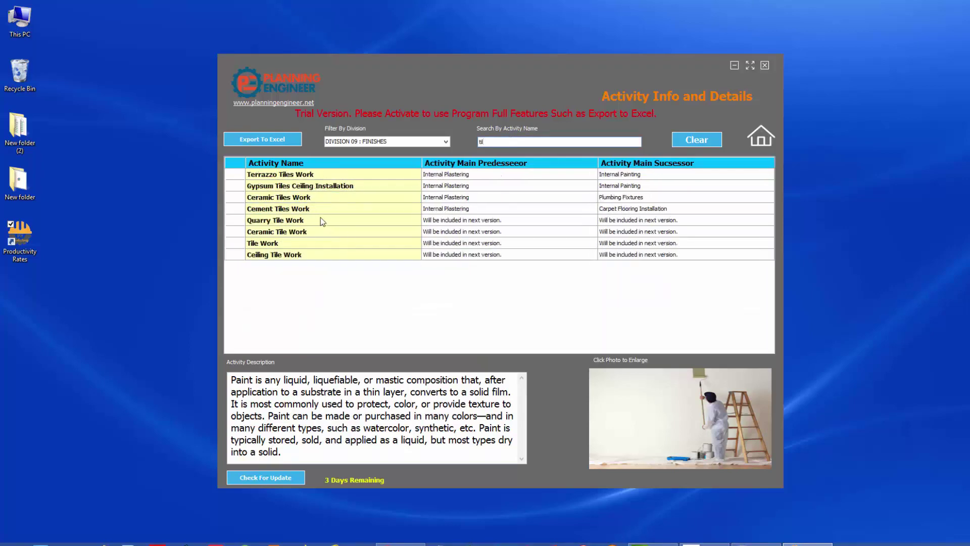
left_click(319, 213)
left_click(318, 230)
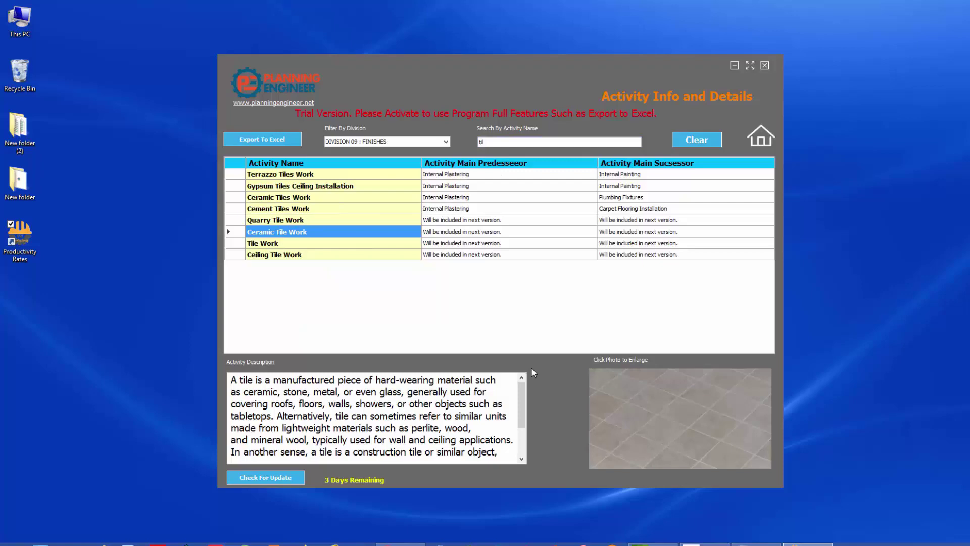
left_click(650, 411)
left_click(674, 129)
Open Productivity By BOQ Item filtered to DIVISION 04 : MASONRY with the STONE sub division.
left_click(759, 137)
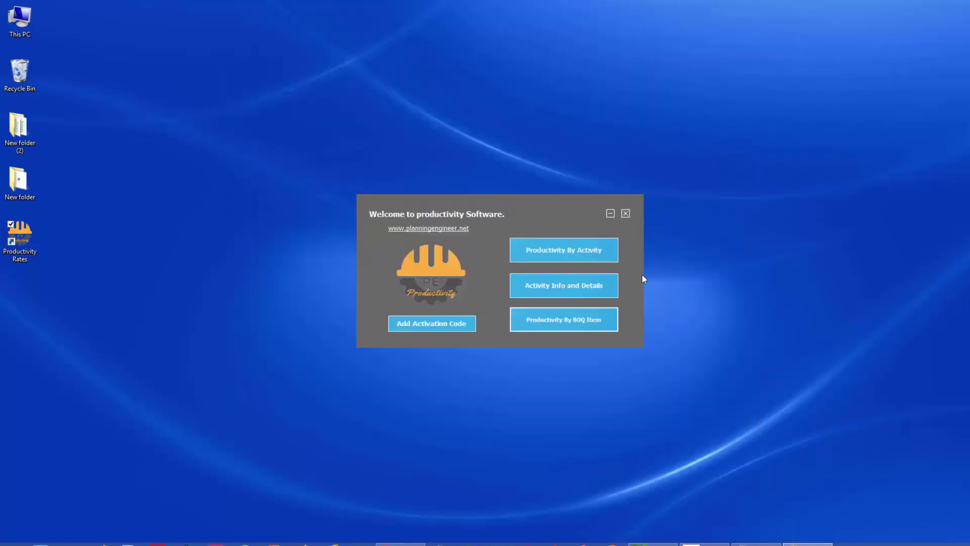
left_click(576, 328)
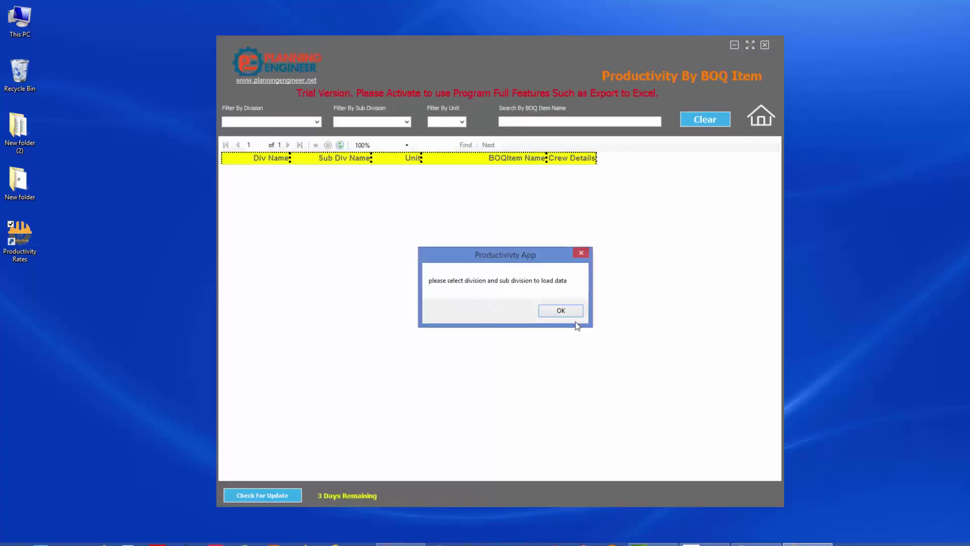
left_click(561, 310)
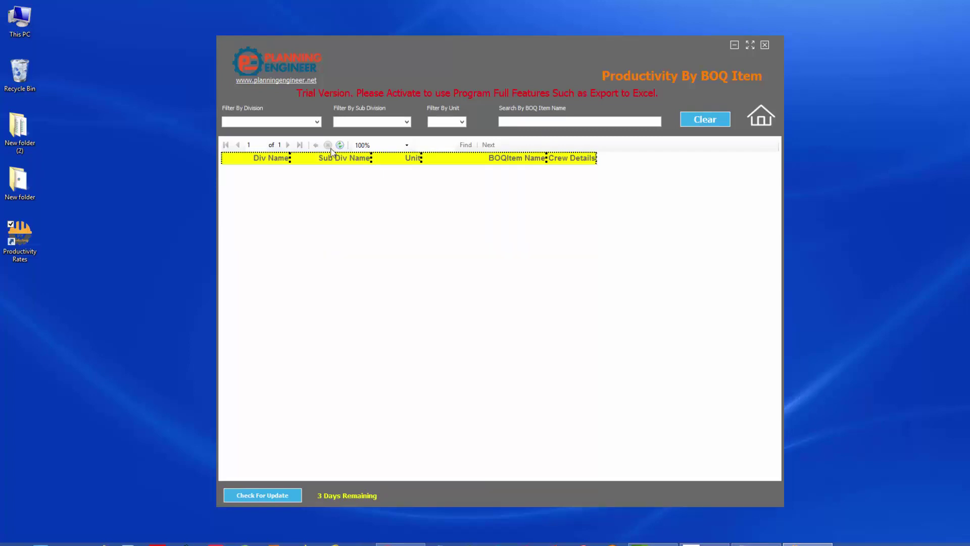
left_click(317, 122)
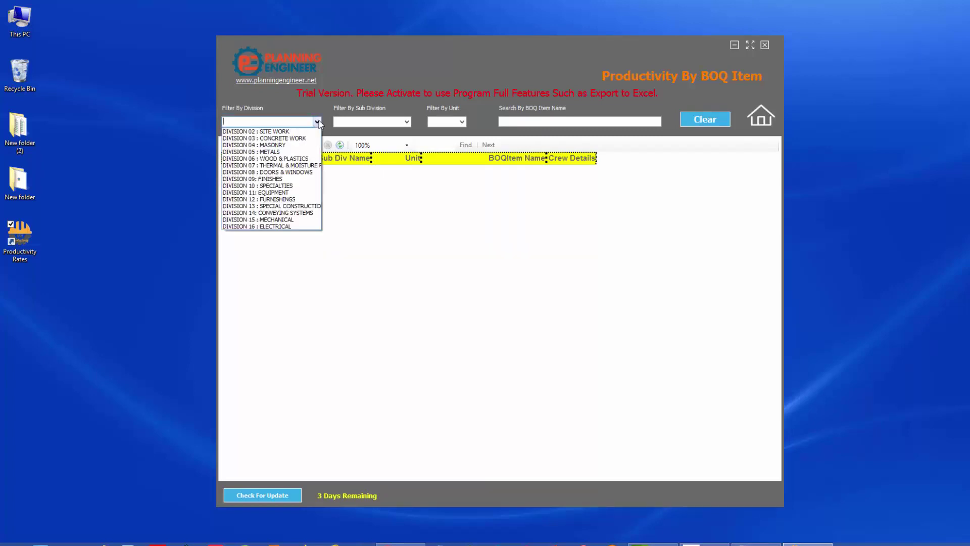
left_click(300, 152)
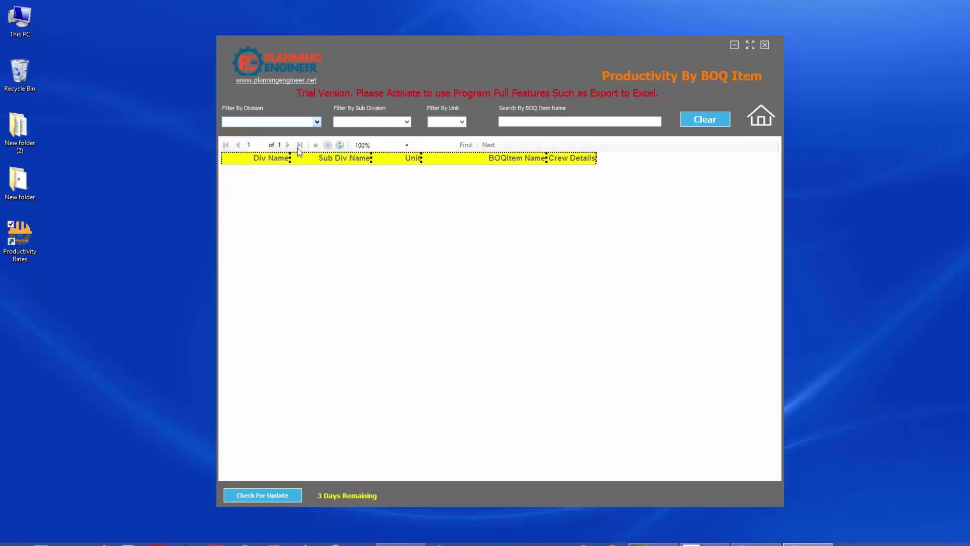
left_click(407, 122)
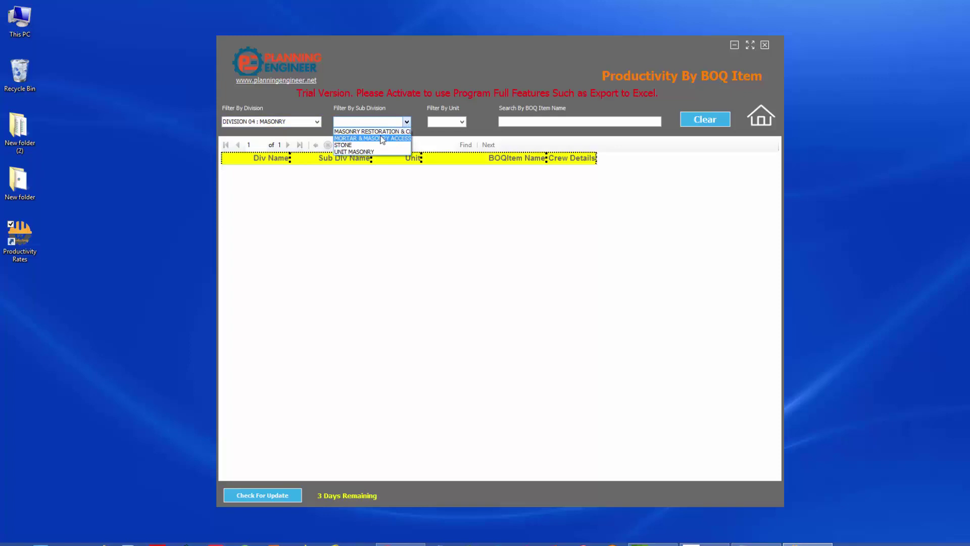
left_click(354, 145)
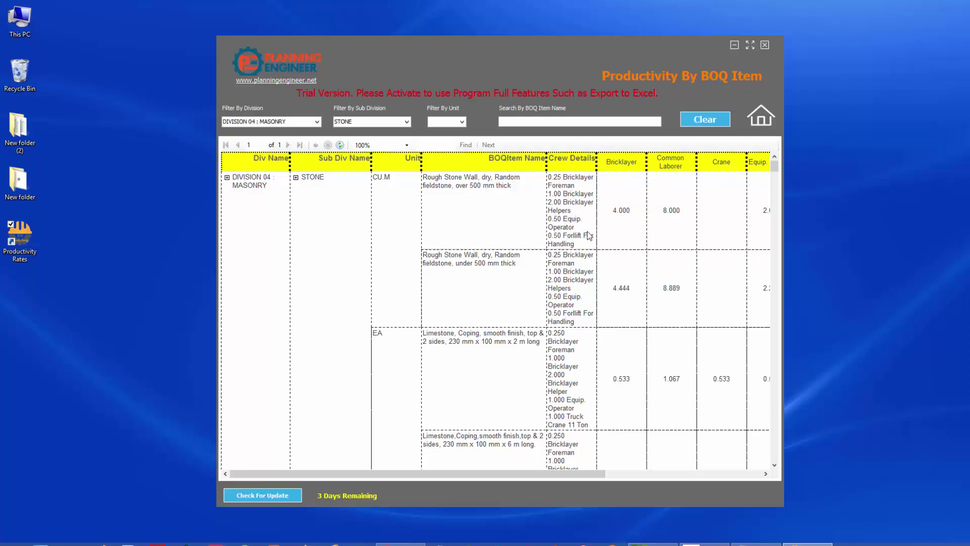
Scroll through the stone items, then try the name search and units list without changing filters.
mouse_move(626, 222)
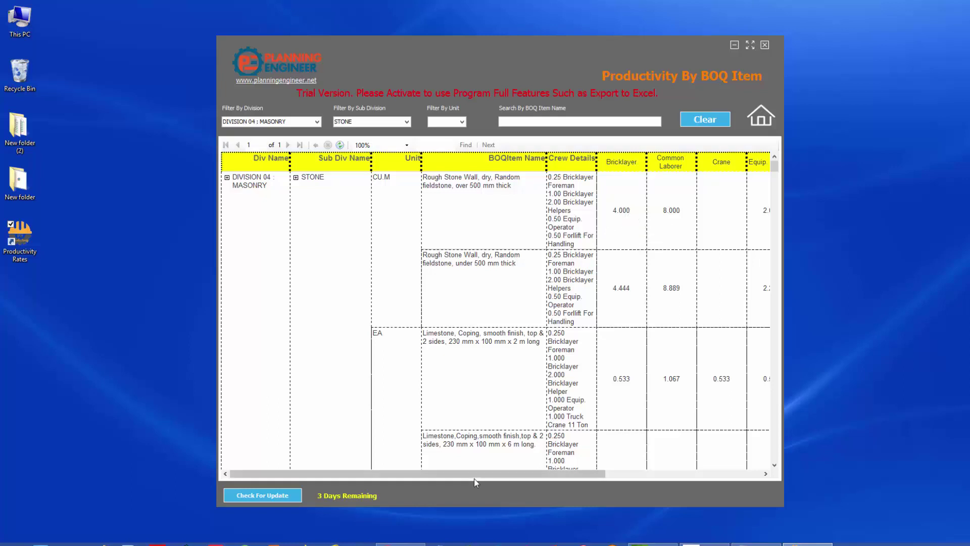
left_click_drag(474, 477, 378, 465)
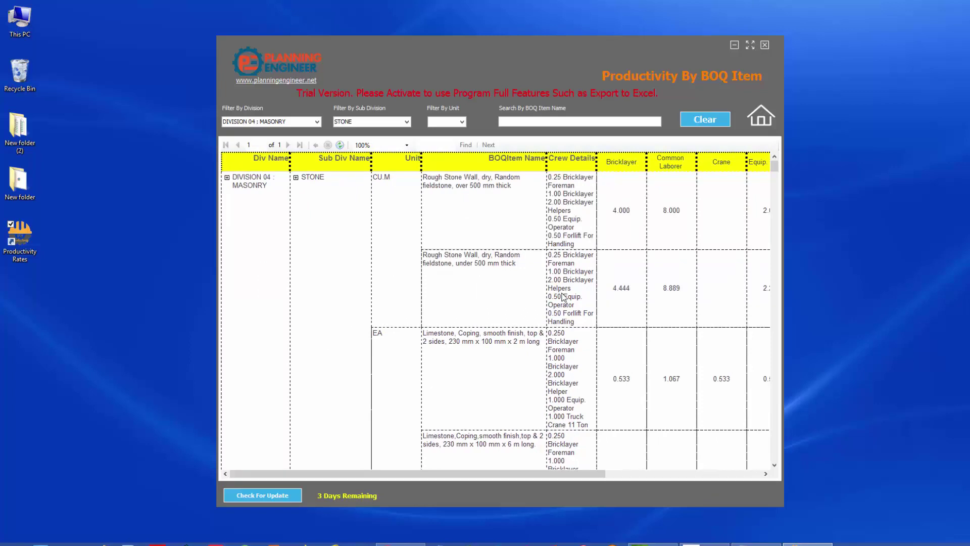
left_click(539, 122)
left_click(462, 122)
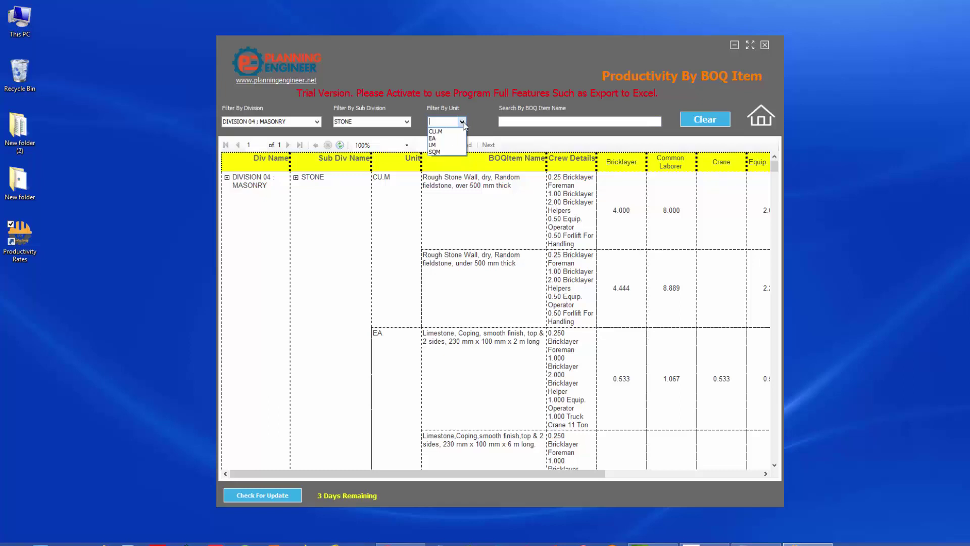
left_click(462, 122)
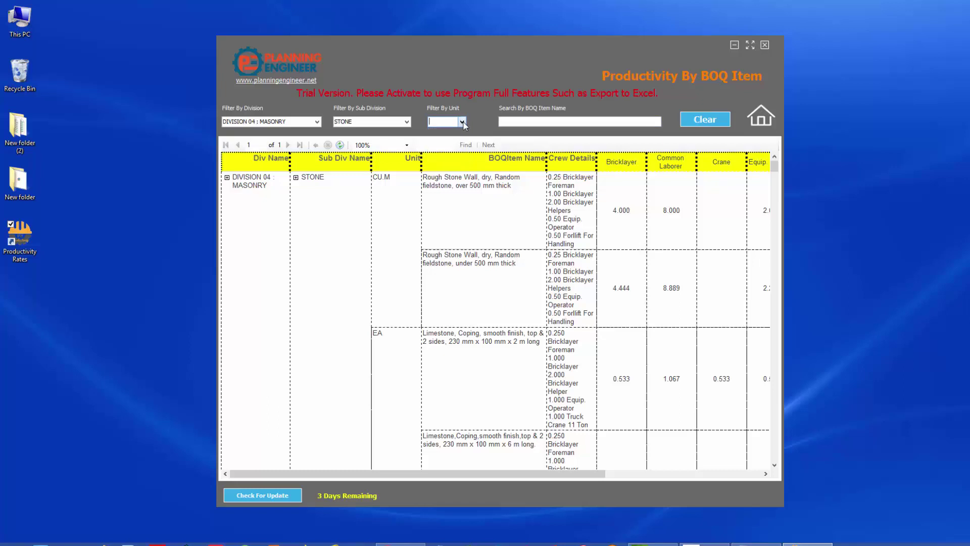
Load DIVISION 15 : MECHANICAL in Activity Info and Details and view RO Plant and generator fuel supply details.
left_click(759, 116)
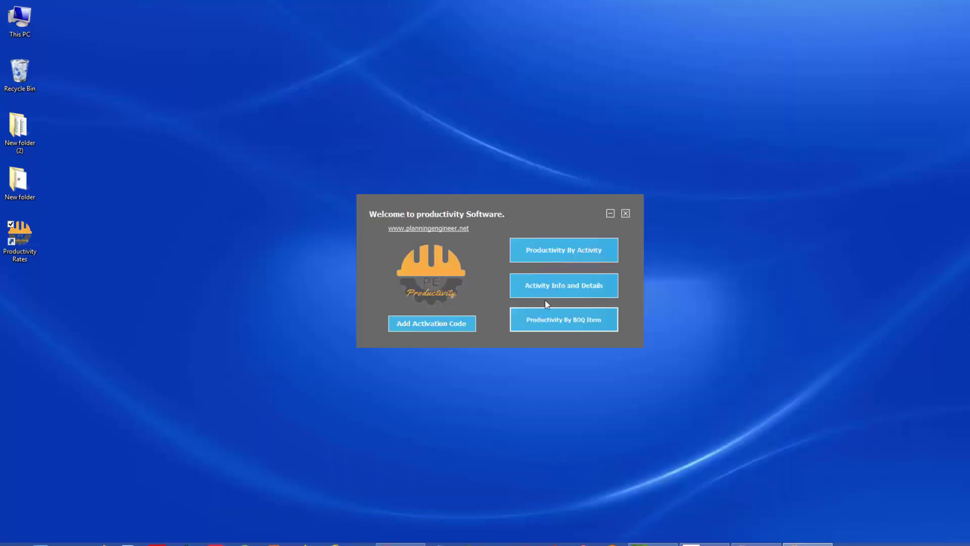
left_click(549, 292)
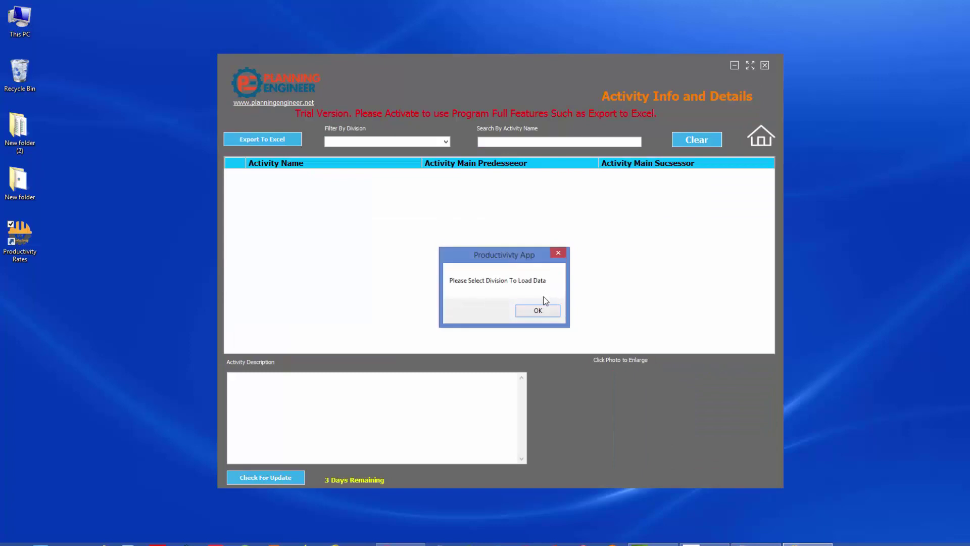
left_click(536, 305)
left_click(445, 142)
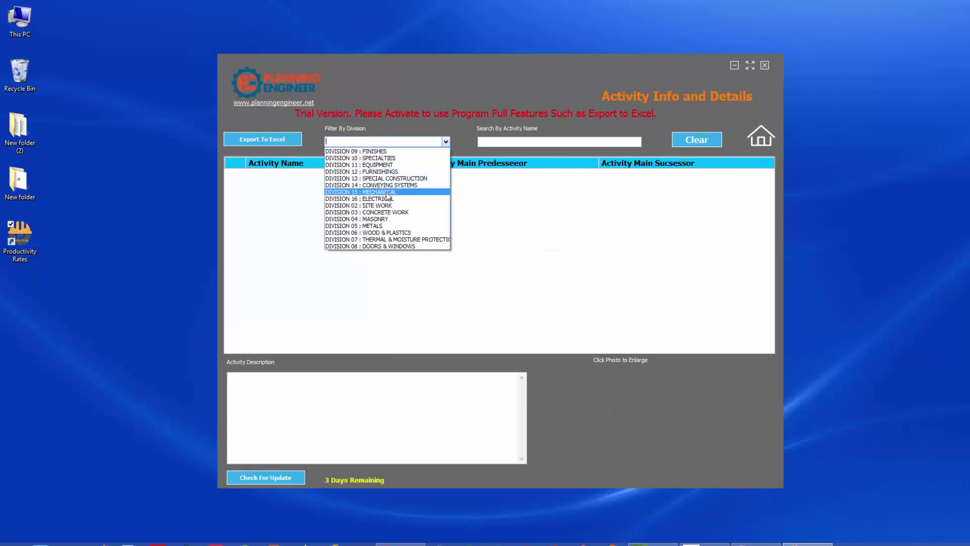
left_click(449, 281)
left_click(338, 283)
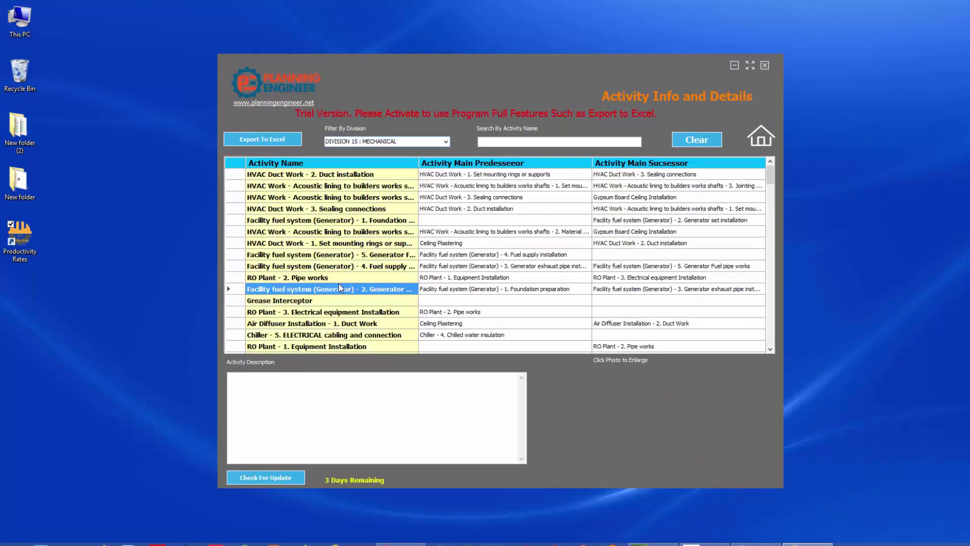
left_click(325, 313)
left_click(287, 266)
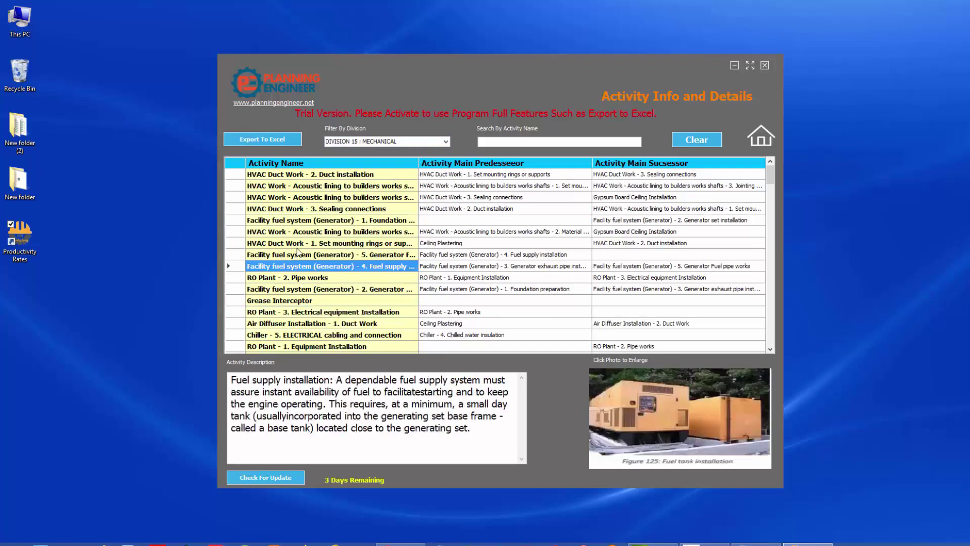
Attempt Export To Excel, decline getting an activation code for the trial copy, and return Home.
left_click(275, 140)
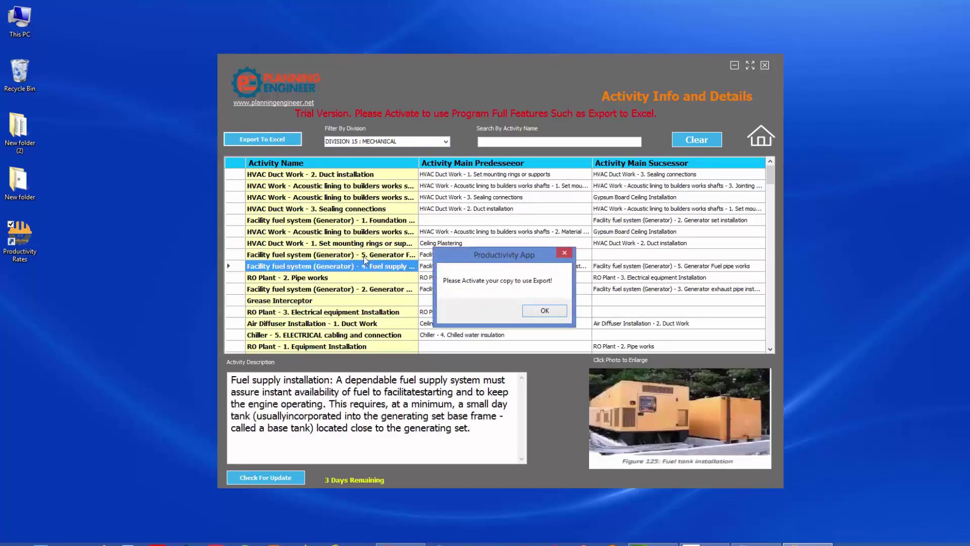
left_click(543, 310)
left_click(281, 483)
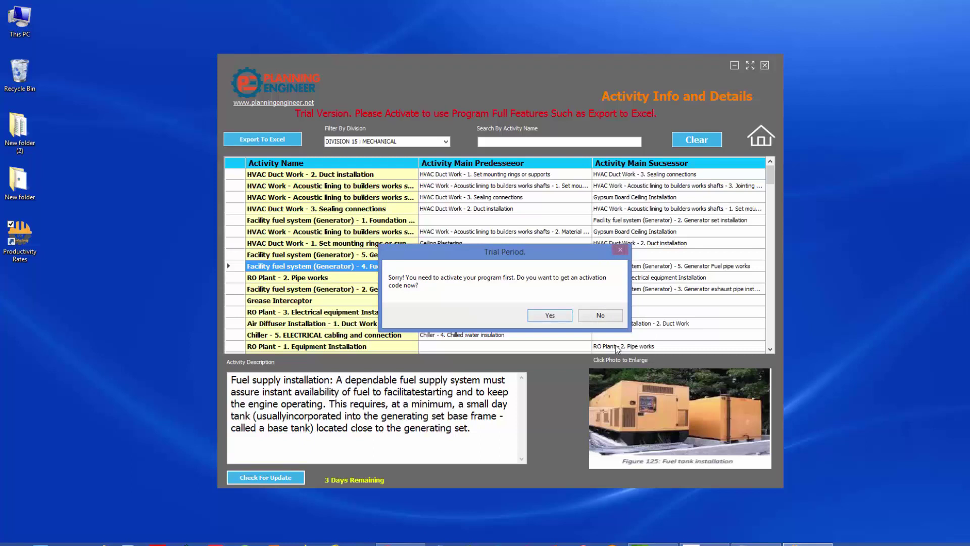
left_click(600, 315)
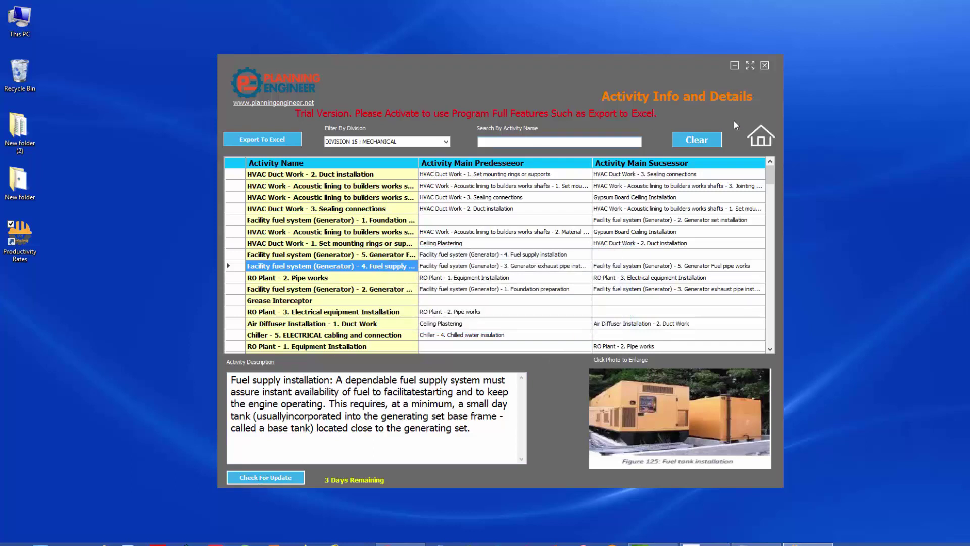
left_click(772, 138)
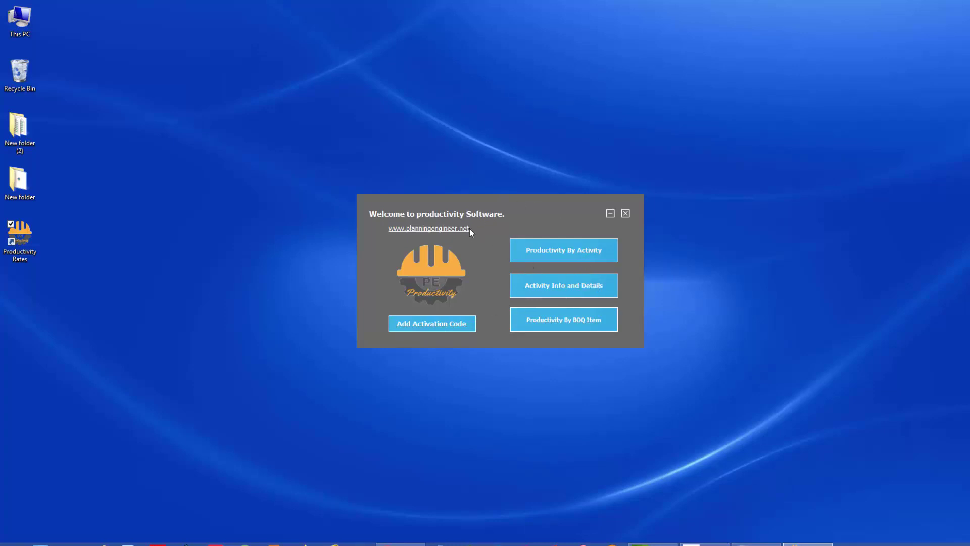
Go online for an activation code and choose the First Time option at $99.00.
left_click(431, 322)
scroll(438, 255, "up", 10)
scroll(441, 255, "up", 20)
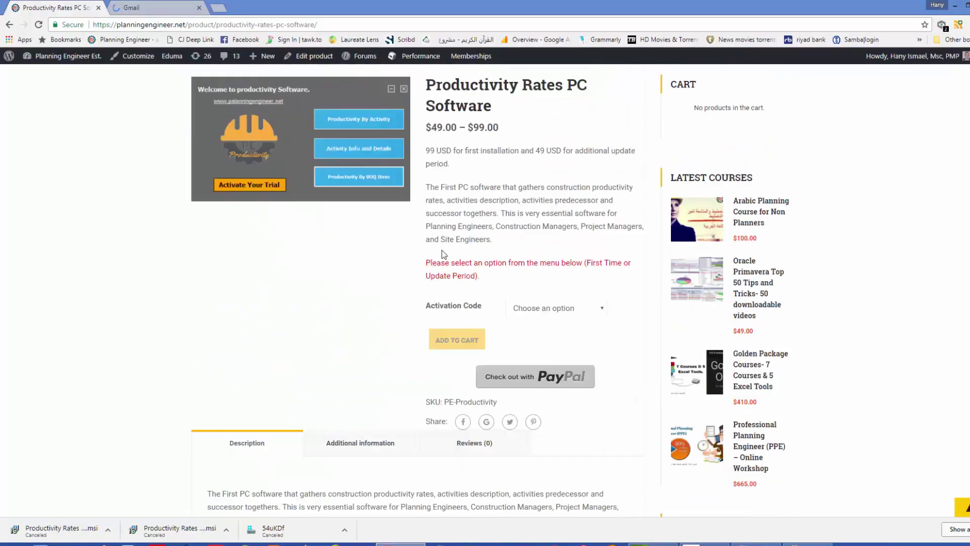
scroll(441, 255, "down", 9)
scroll(443, 254, "up", 3)
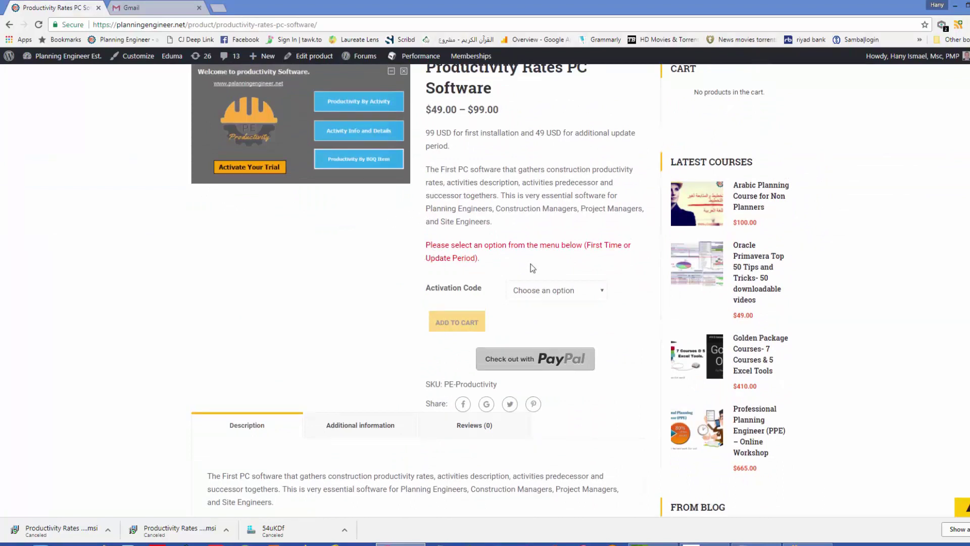
left_click(595, 289)
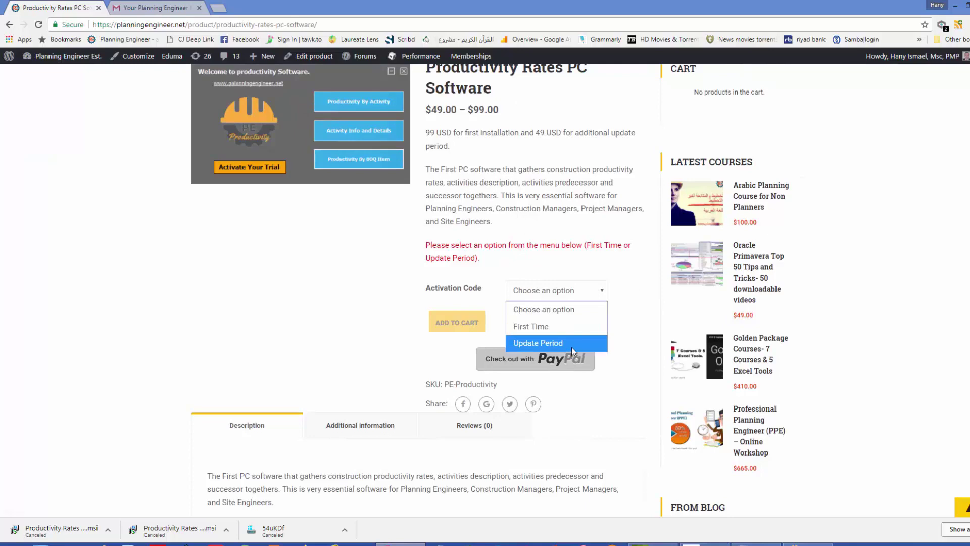
left_click(567, 326)
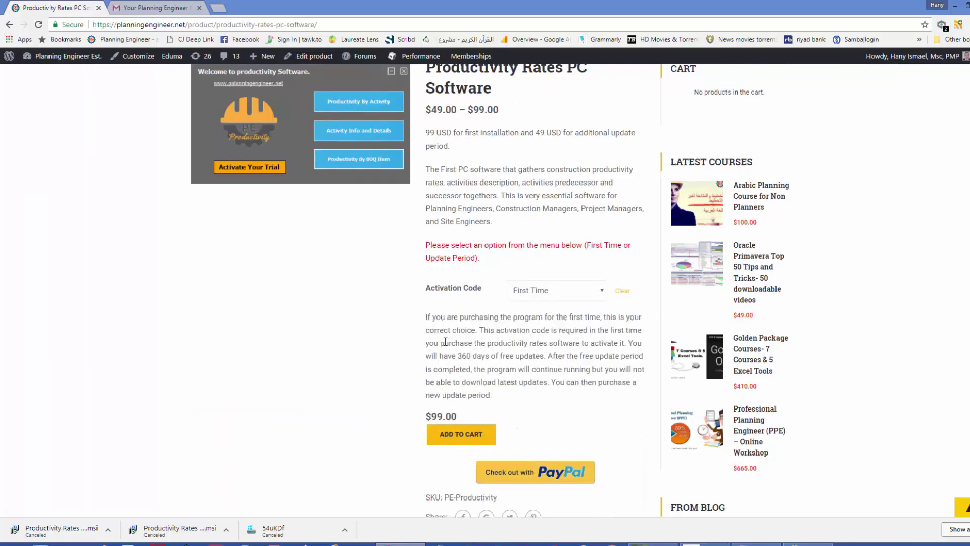
scroll(361, 325, "up", 4)
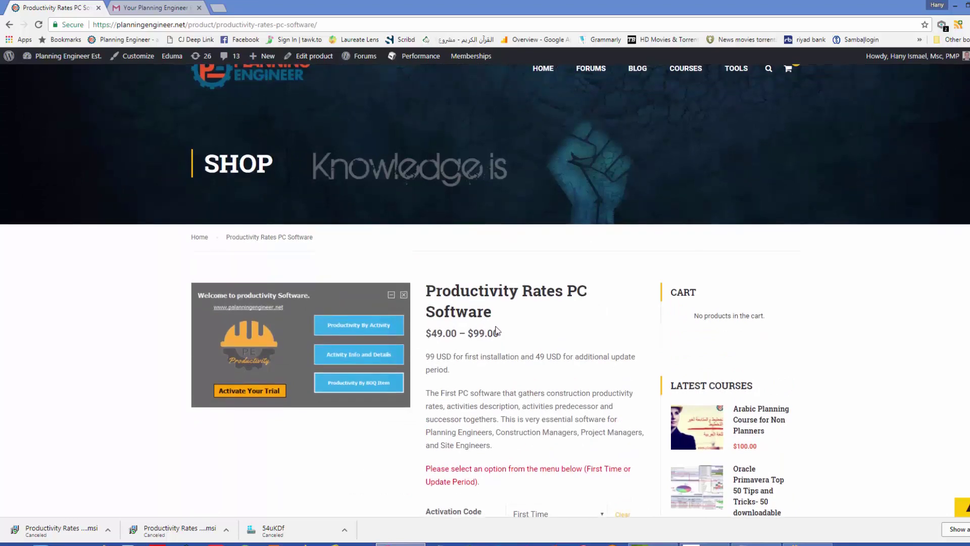
scroll(497, 331, "down", 4)
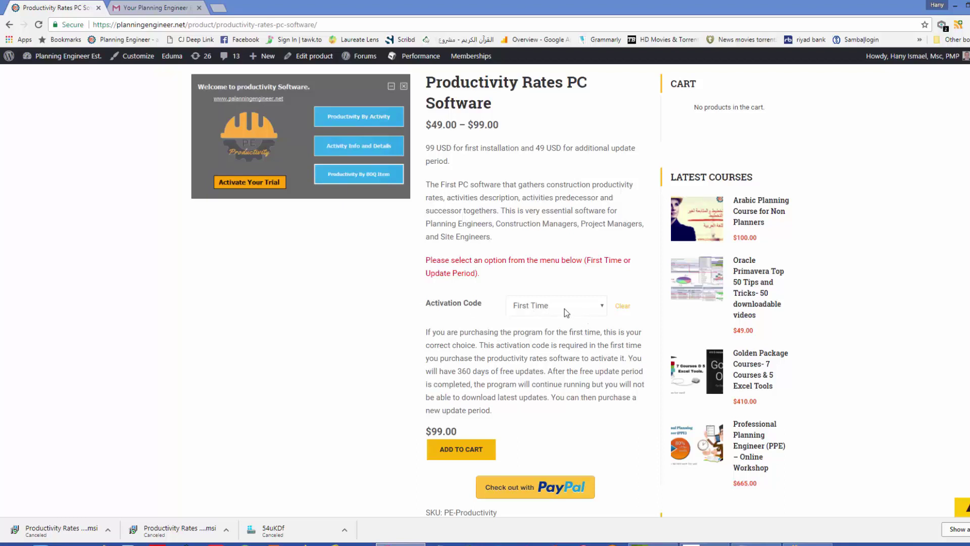
Add the First Time licence to the cart and proceed to checkout.
left_click(470, 454)
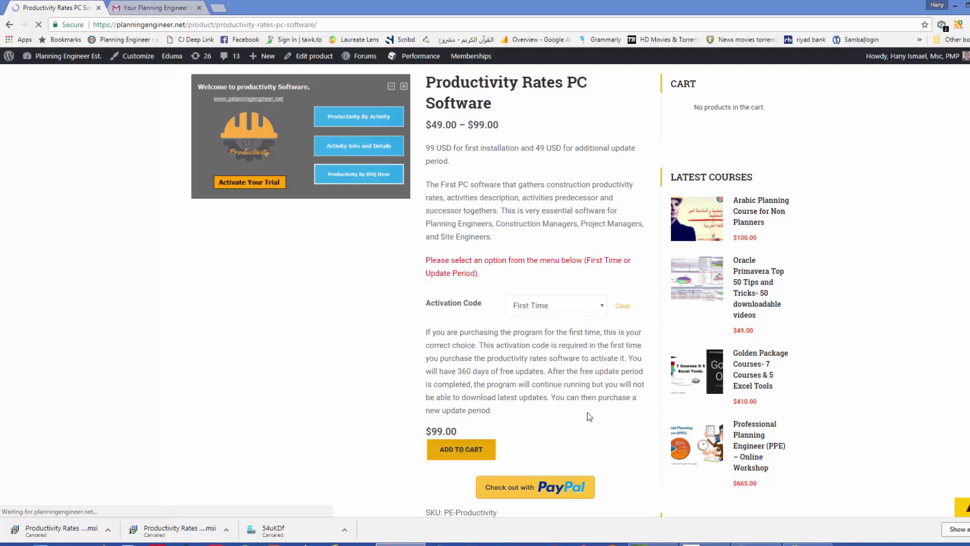
scroll(587, 411, "down", 2)
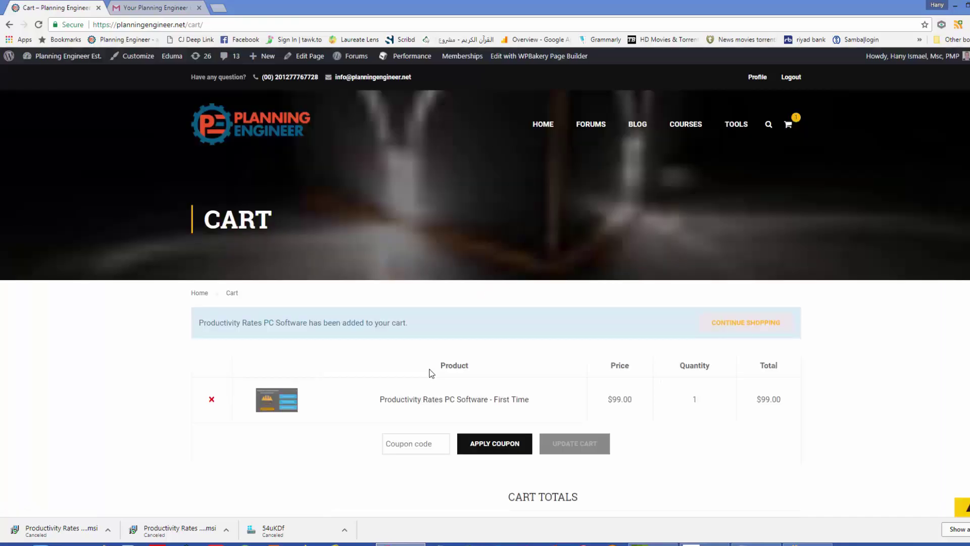
scroll(417, 348, "down", 4)
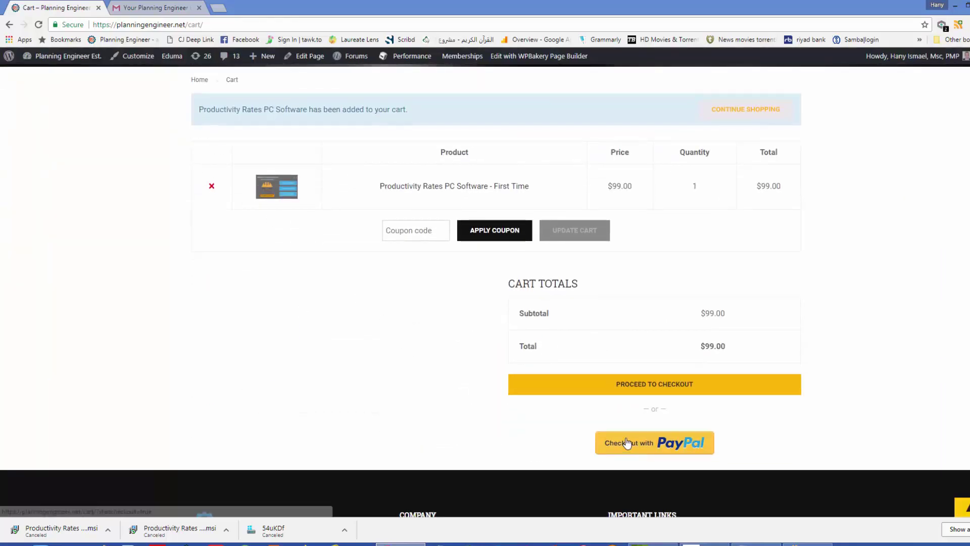
left_click(629, 388)
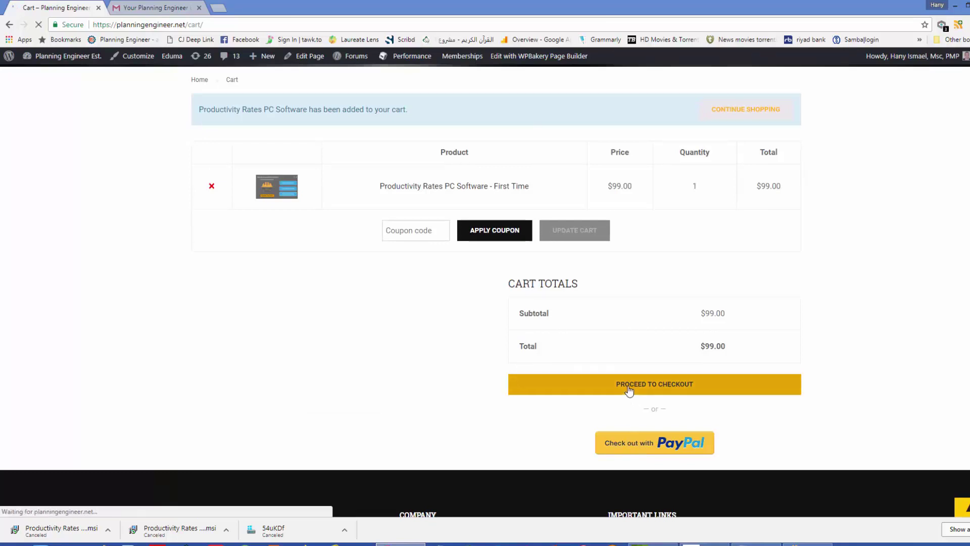
scroll(405, 337, "down", 9)
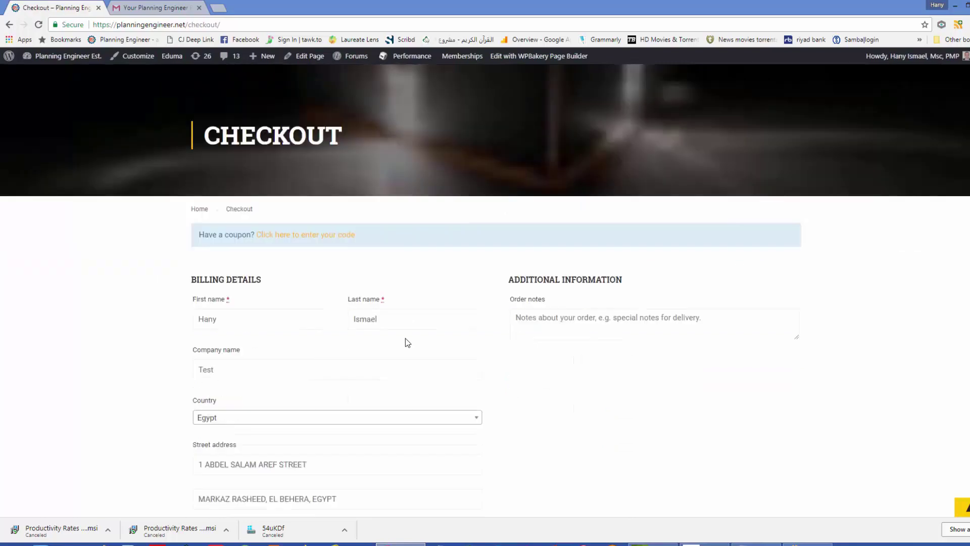
scroll(298, 303, "down", 10)
scroll(242, 227, "up", 2)
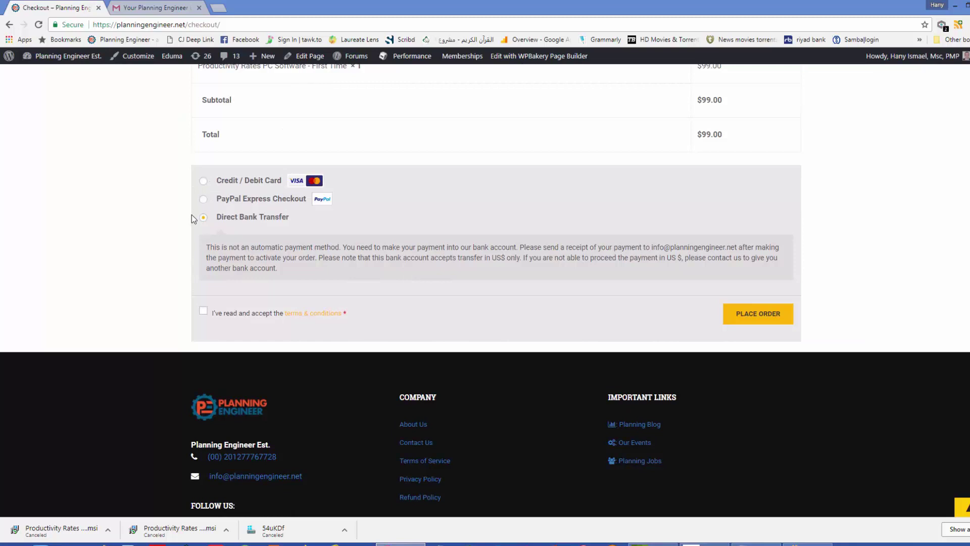
Accept the terms and conditions and settle on Credit / Debit Card payment after trying PayPal and bank transfer.
left_click(203, 182)
scroll(222, 262, "down", 3)
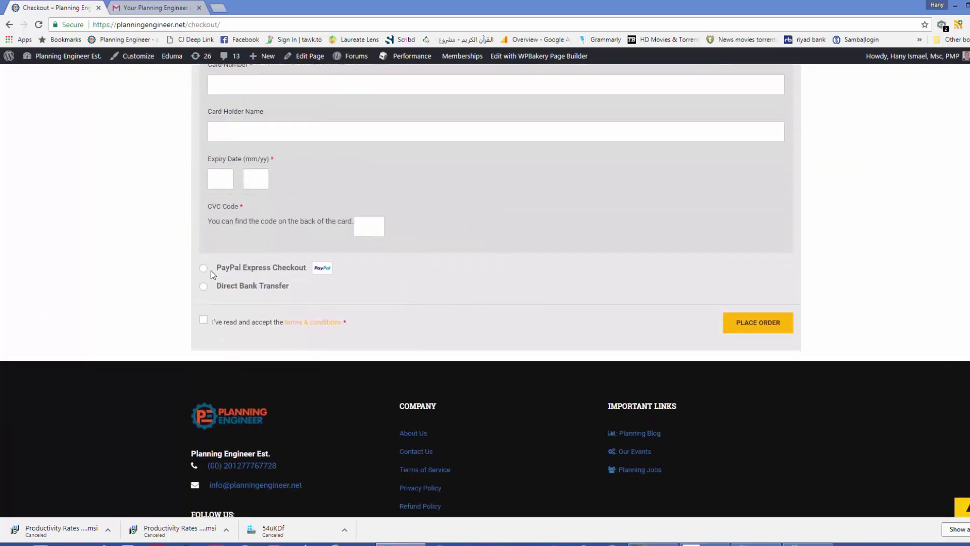
left_click(206, 269)
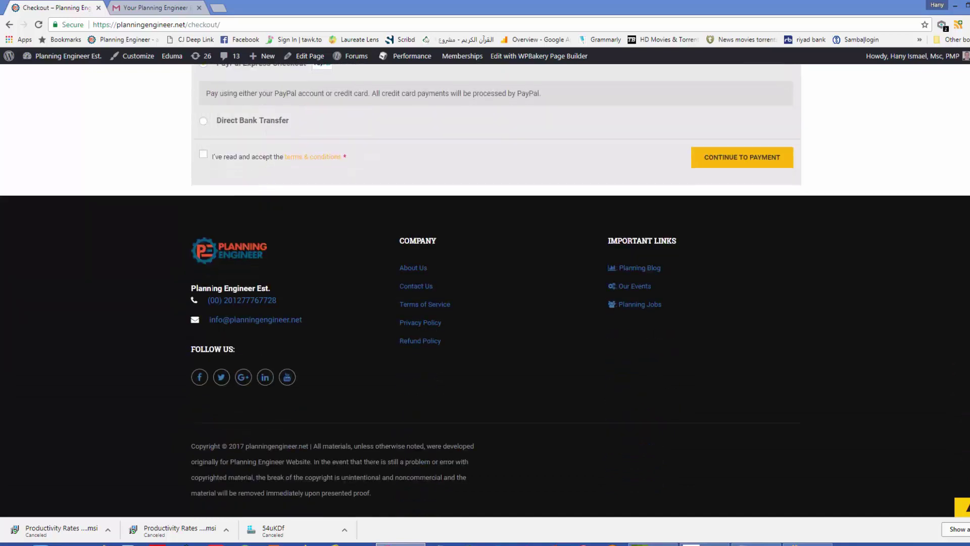
left_click(203, 156)
scroll(749, 201, "up", 2)
left_click(203, 235)
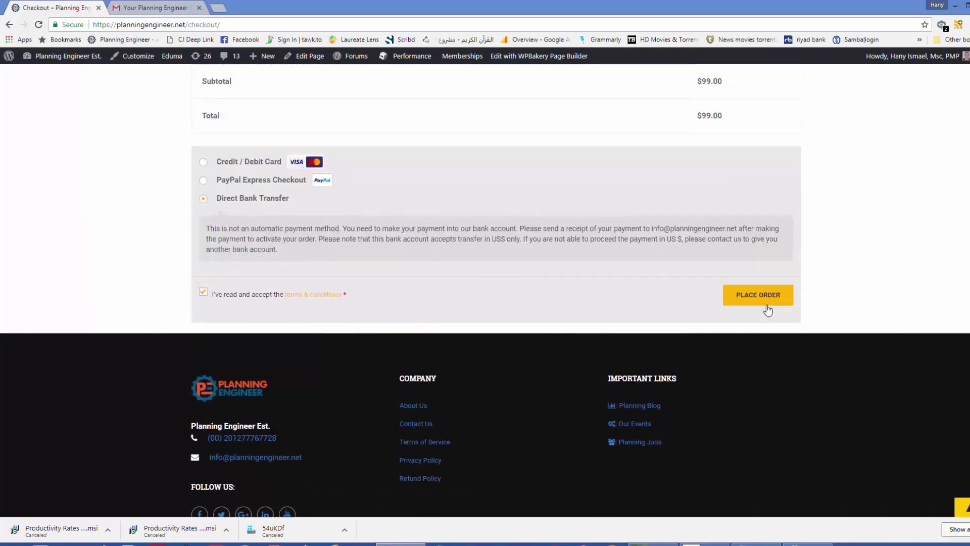
left_click(204, 181)
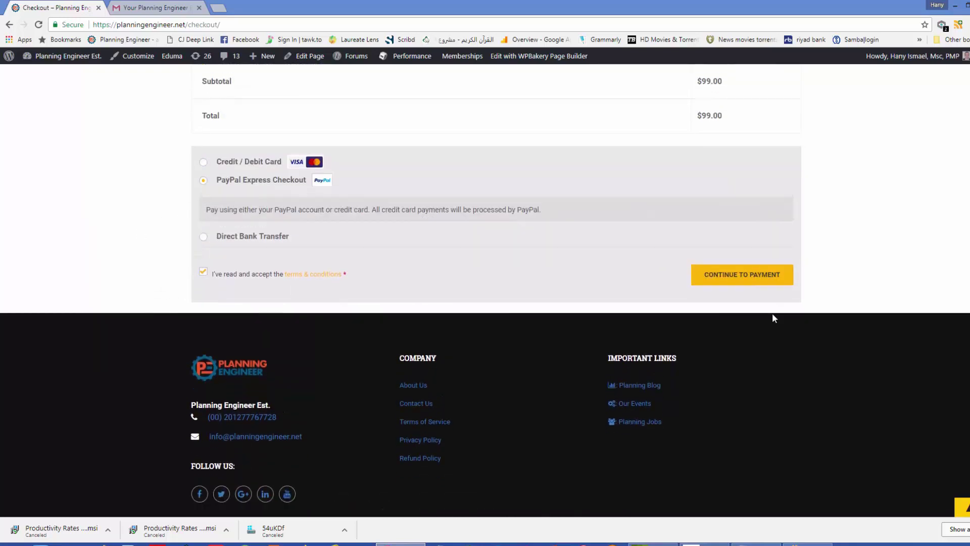
key("Up")
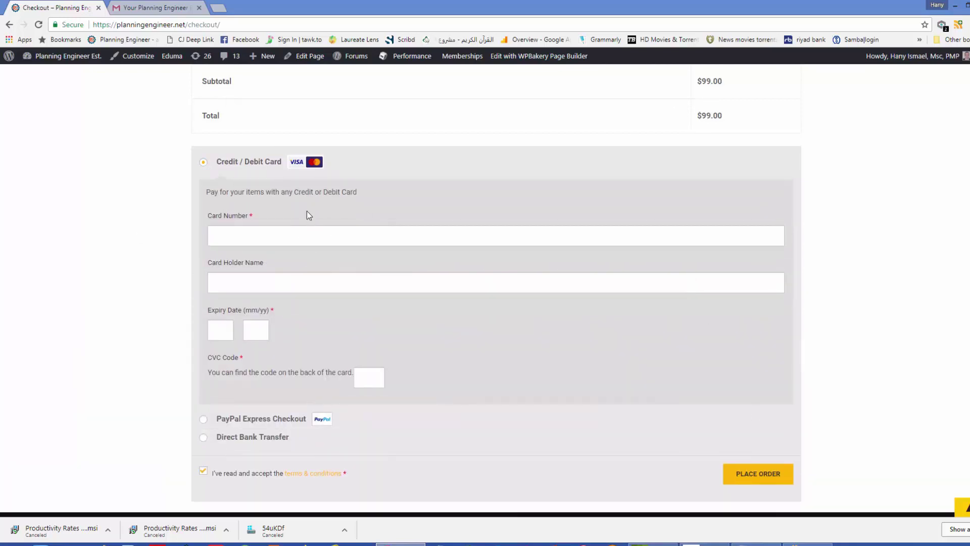
Open the order-complete email in Gmail, reveal its trimmed part, and copy the licence key.
left_click(158, 6)
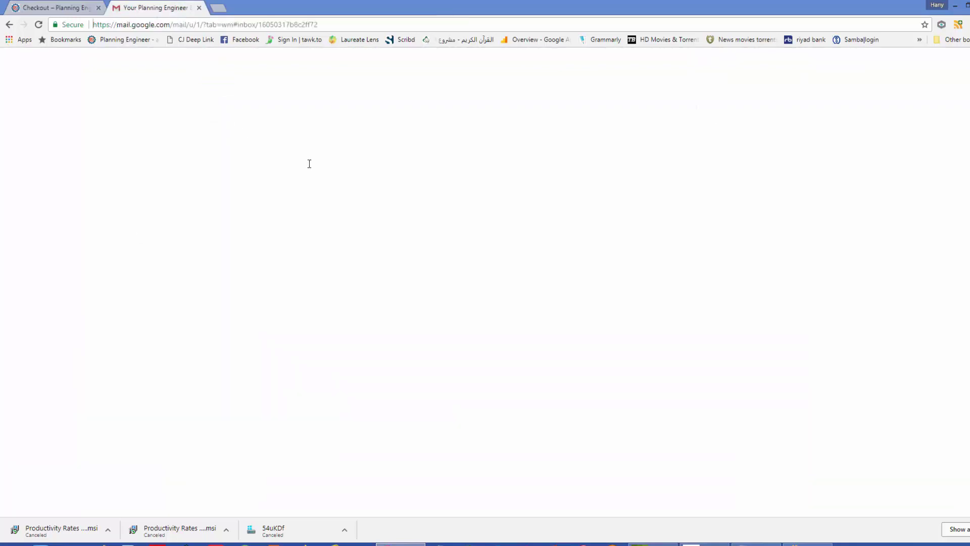
scroll(725, 385, "down", 4)
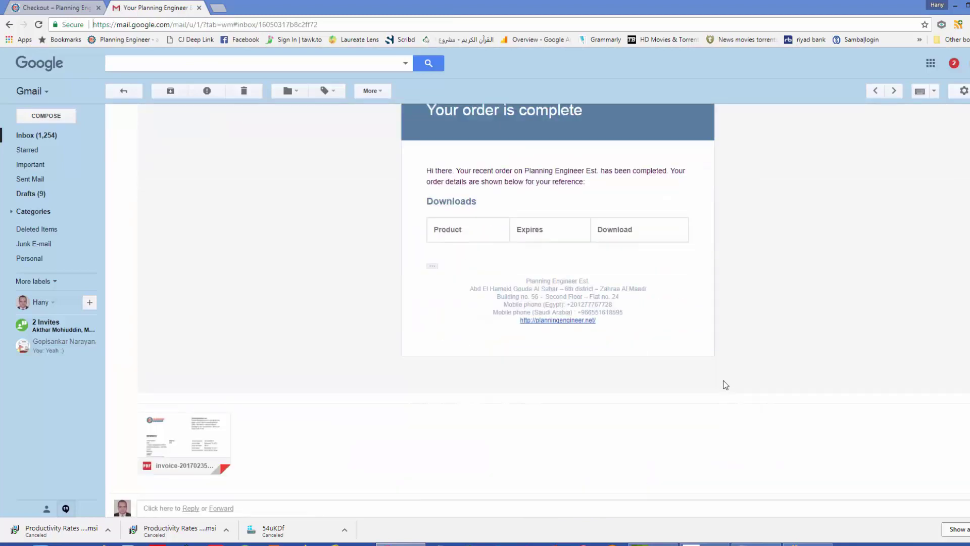
left_click(432, 266)
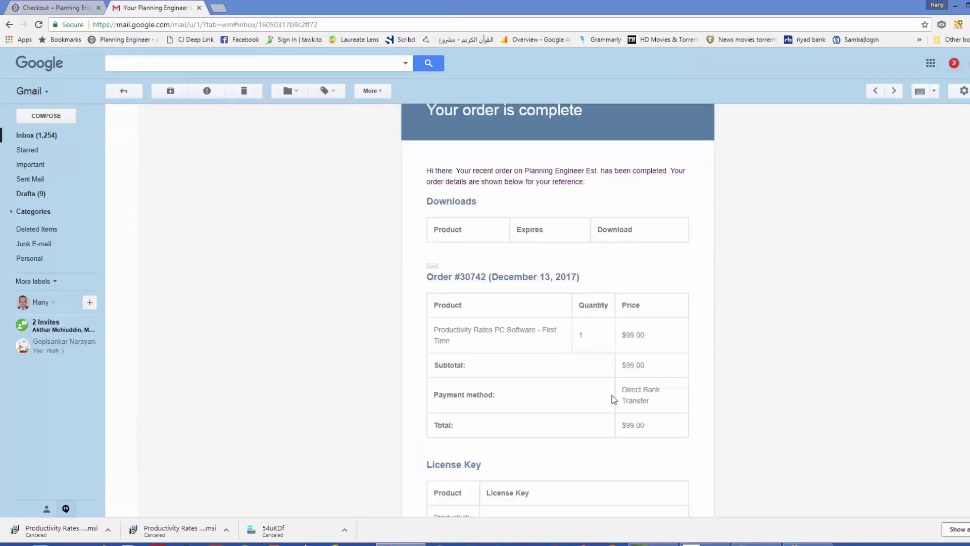
scroll(609, 404, "down", 2)
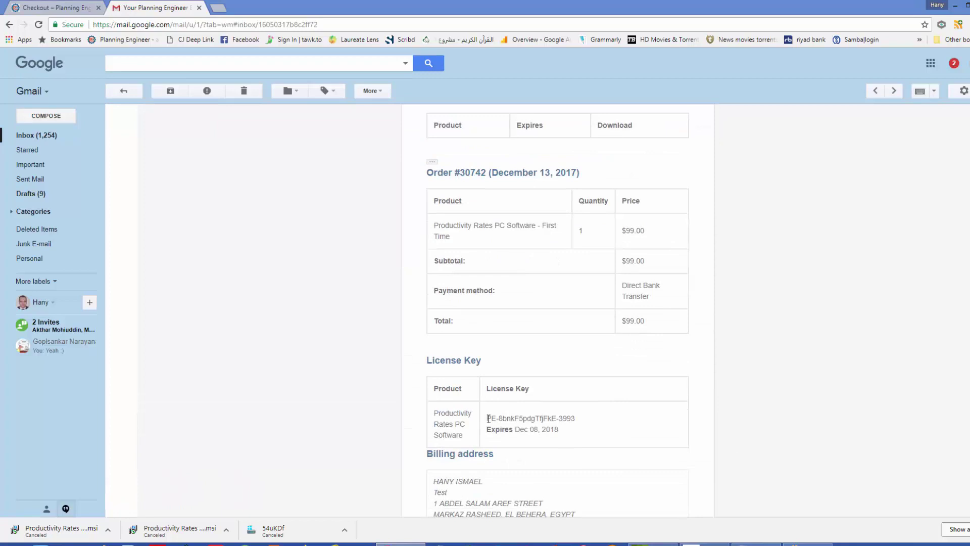
left_click_drag(488, 418, 574, 417)
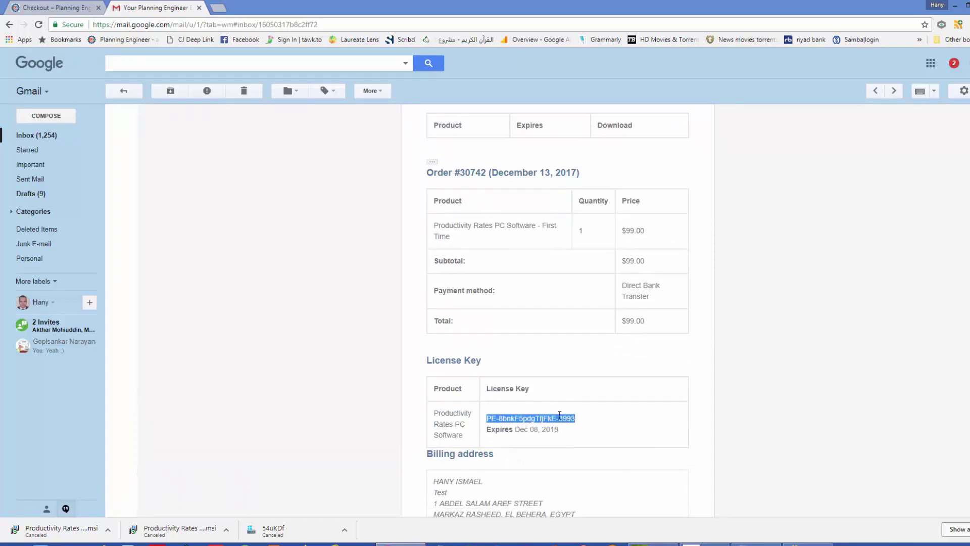
right_click(552, 420)
left_click(570, 428)
Paste the licence key into the serial number field and activate, leaving 719 days remaining.
left_click(429, 325)
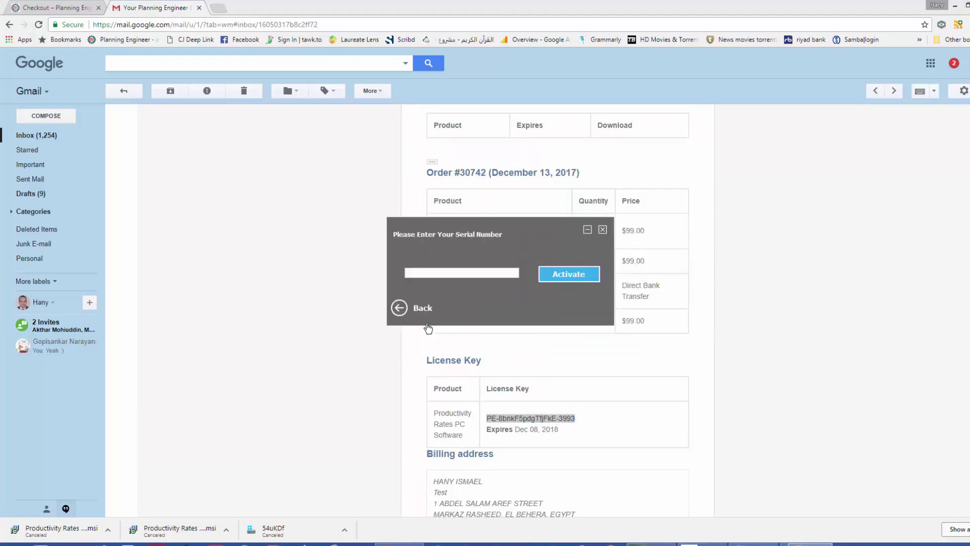
right_click(440, 274)
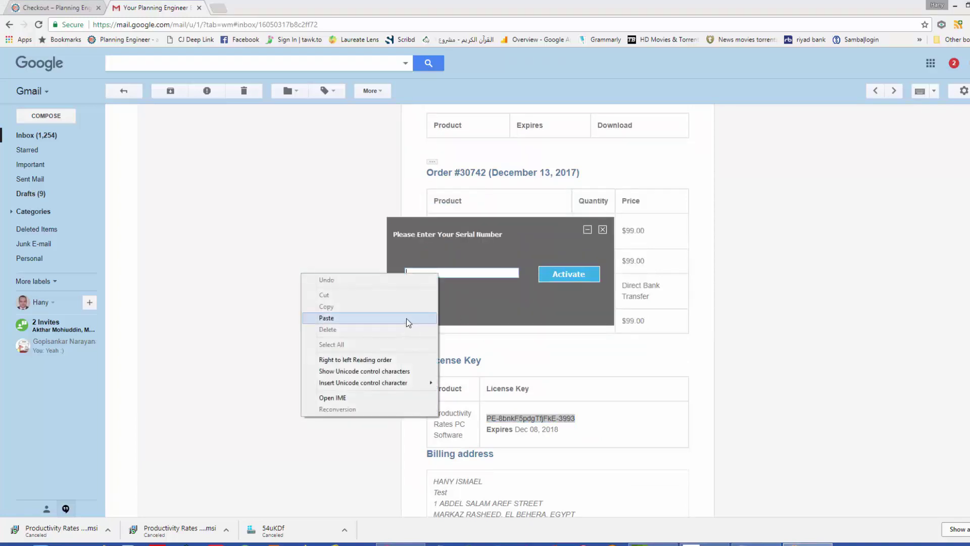
left_click(406, 318)
left_click(562, 279)
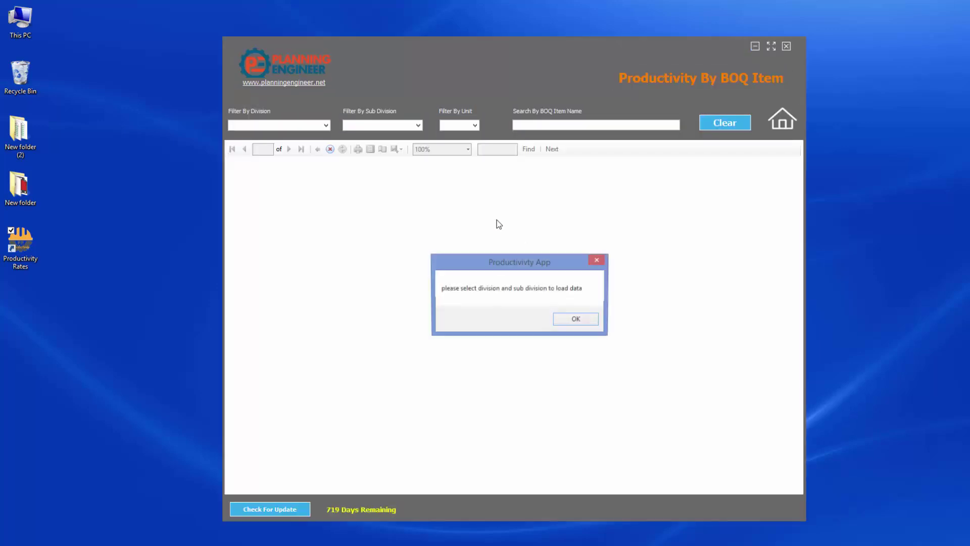
Filter the BOQ Item report to DIVISION 09: FINISHES with the TILE sub division.
left_click(576, 319)
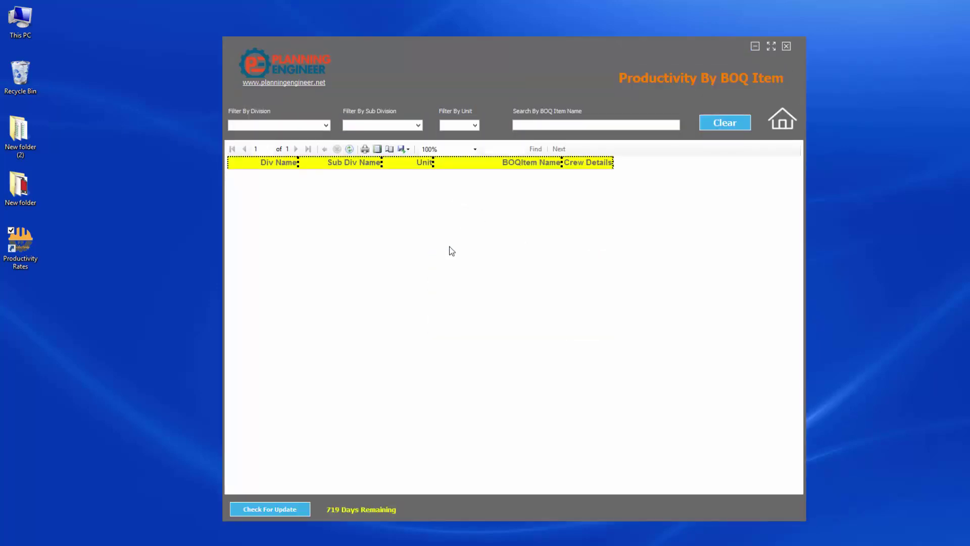
left_click(324, 125)
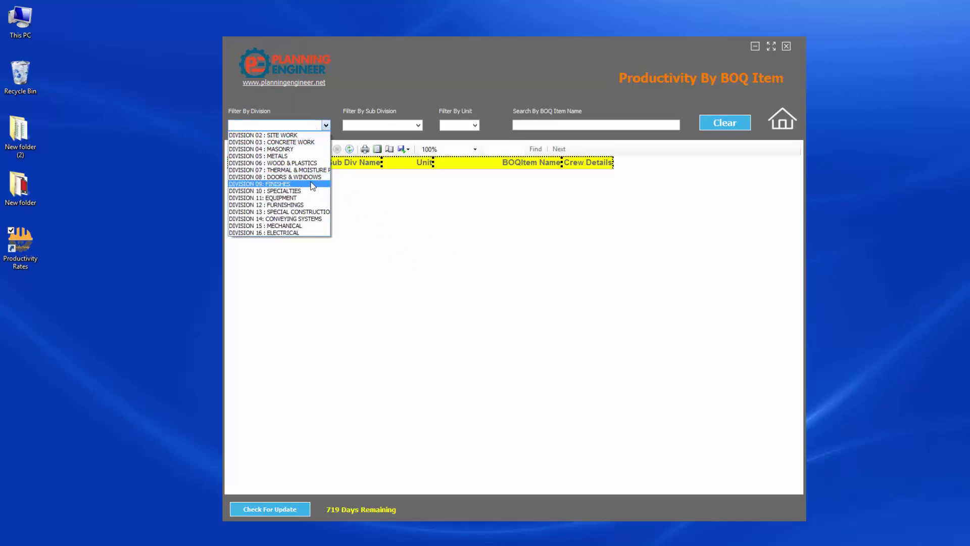
left_click(345, 184)
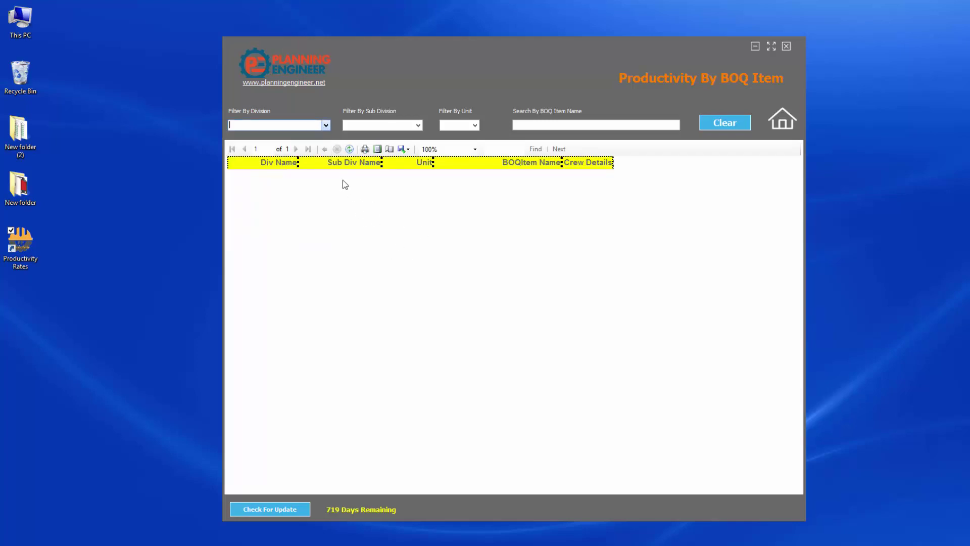
left_click(418, 125)
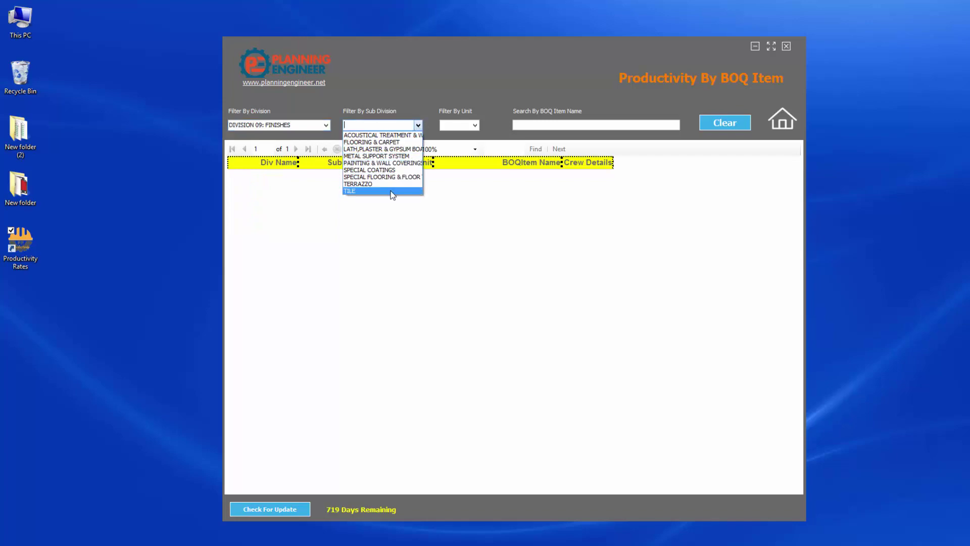
left_click(461, 221)
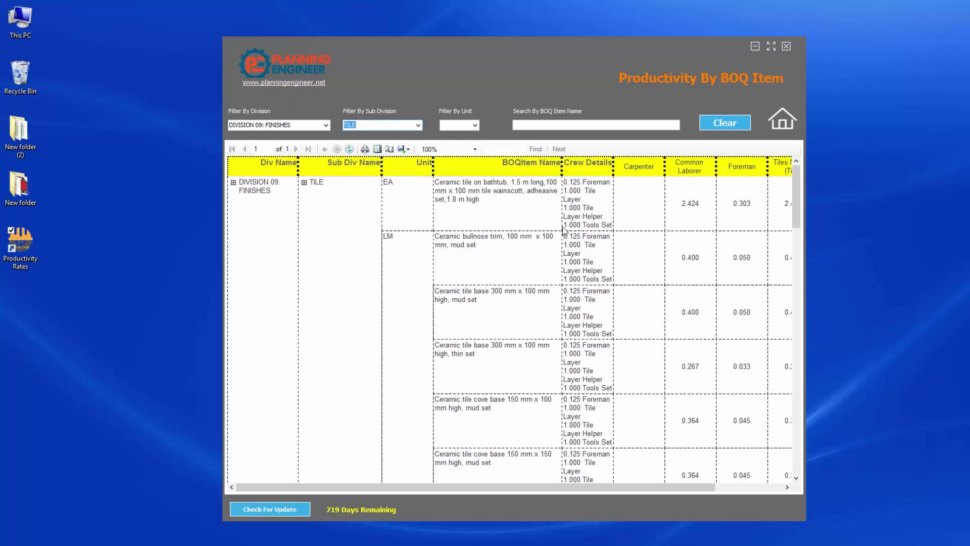
Limit the report to items measured in SQM.
left_click(475, 125)
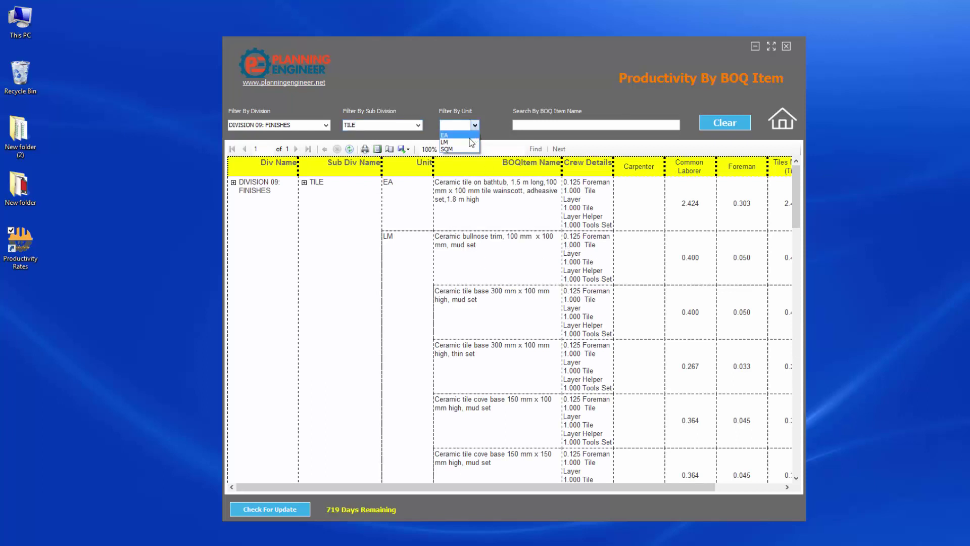
left_click(493, 205)
key("Down")
key("Down")
key("Down")
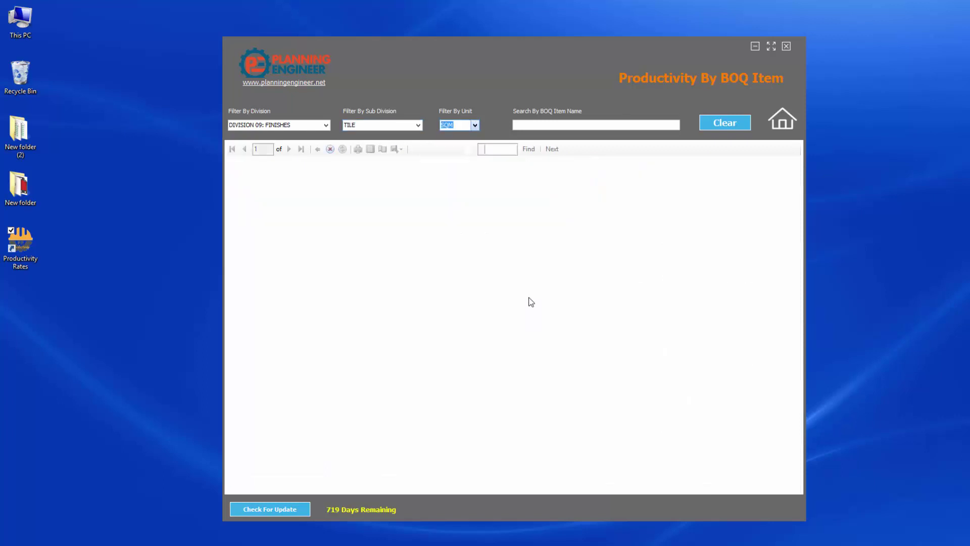
left_click(488, 223)
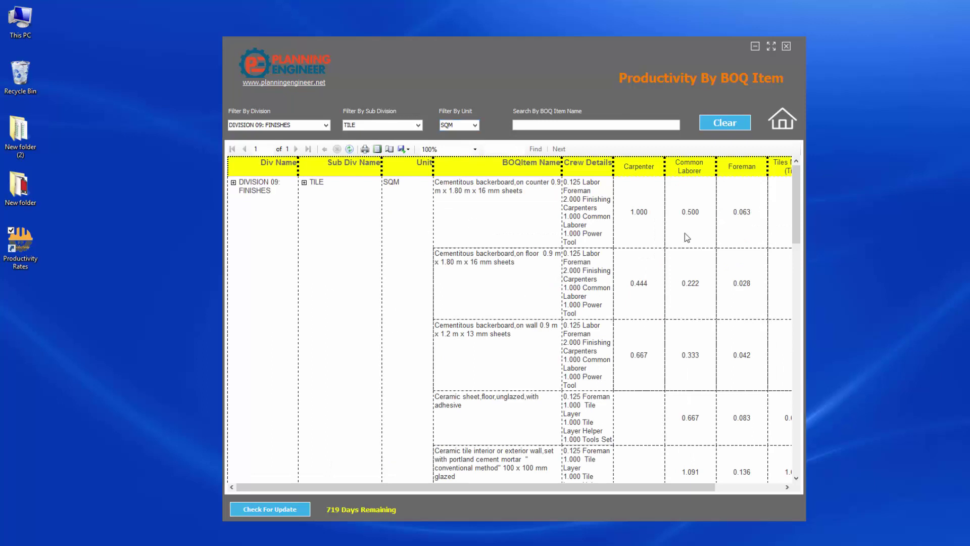
Maximize the report window to view all columns, then restore it to normal size.
left_click_drag(484, 487, 633, 454)
left_click_drag(498, 484, 430, 484)
left_click(773, 46)
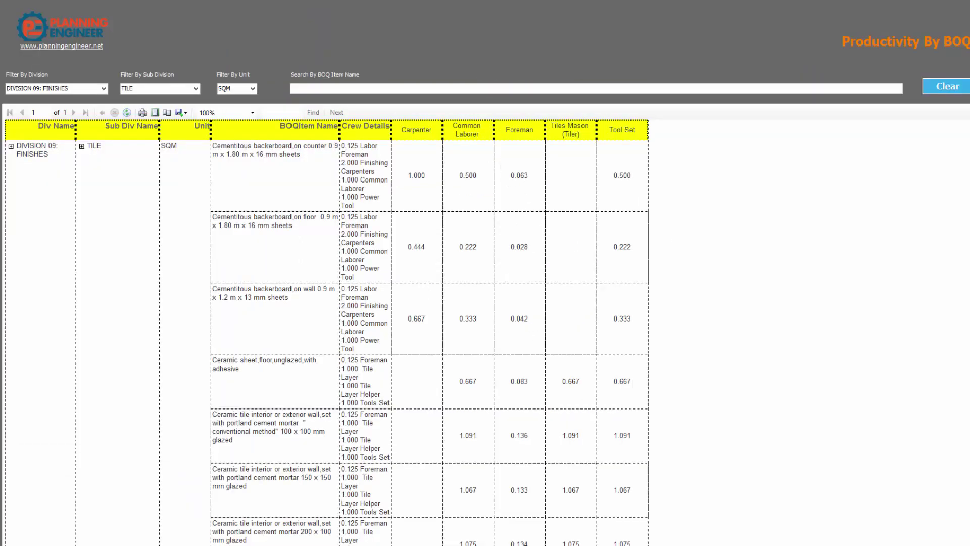
key("super+Down")
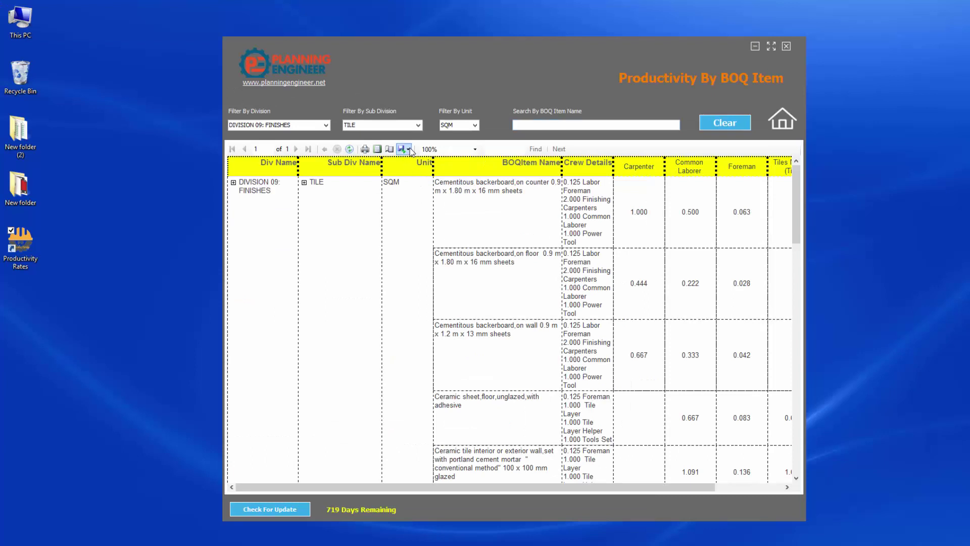
Export the SQM tile report to the desktop as Productivity By BOQ Item.xlsx and open it.
left_click(407, 149)
left_click(420, 162)
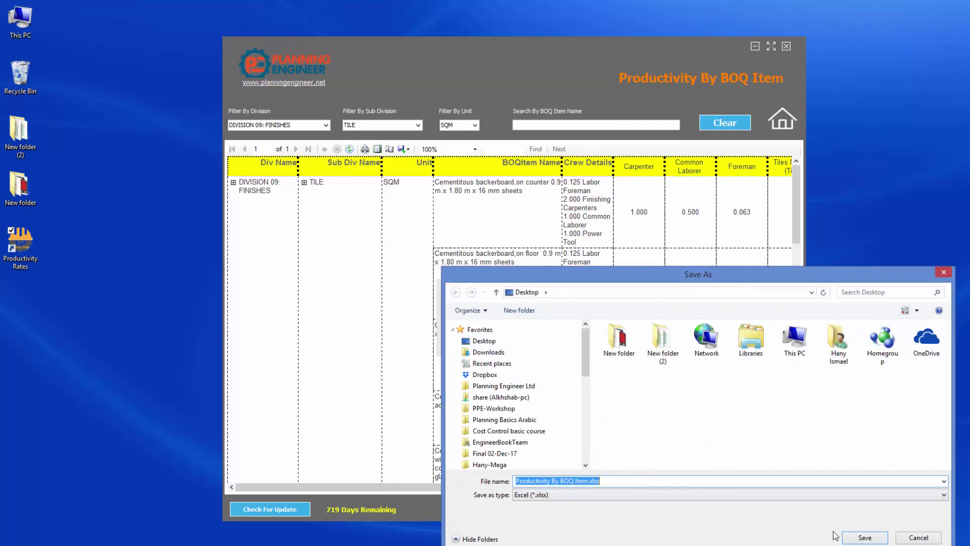
left_click(865, 538)
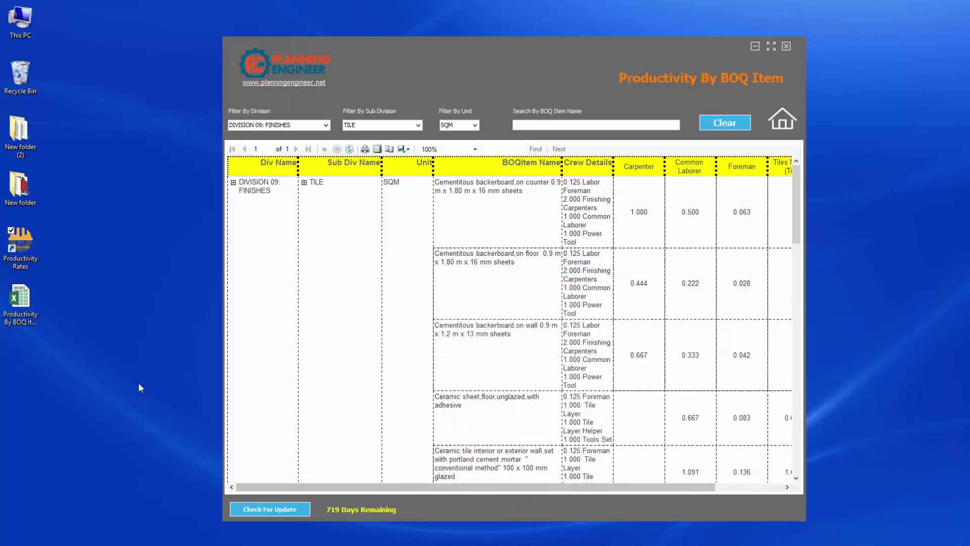
left_click(31, 303)
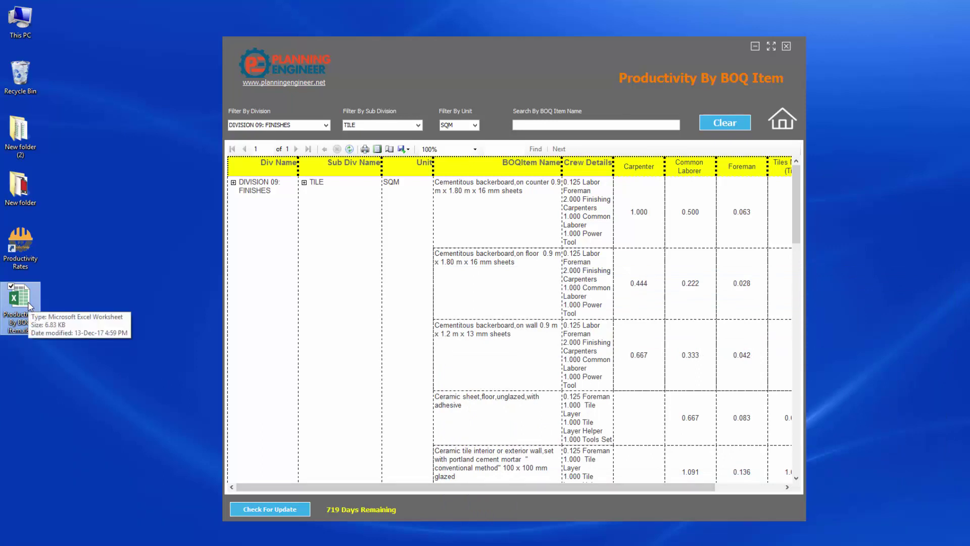
double_click(29, 305)
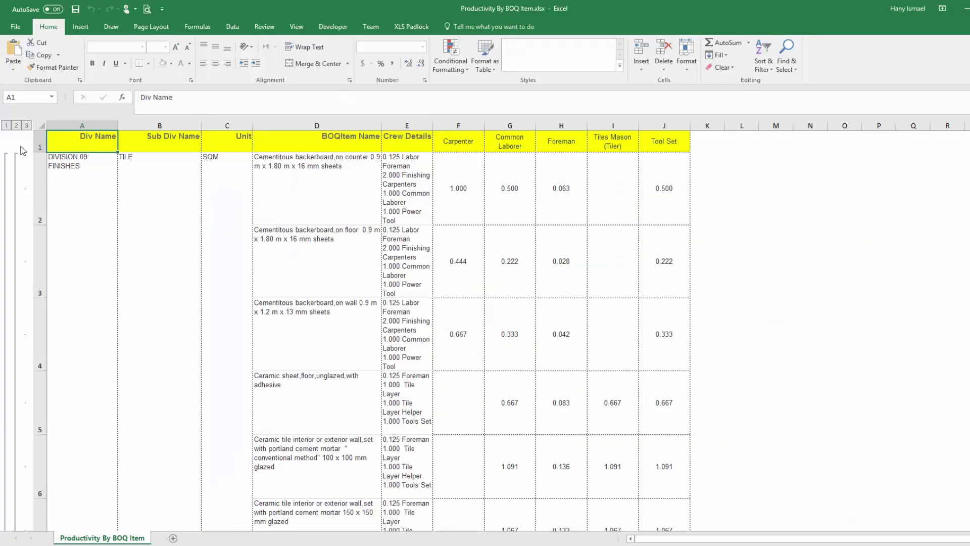
Collapse the outline to subtotal rows and expand it back to the tile item rows.
left_click(16, 126)
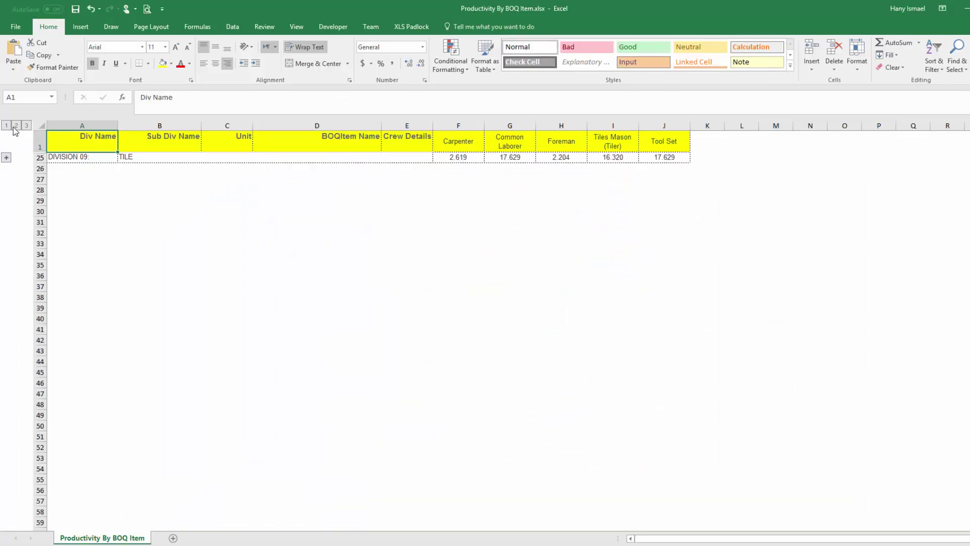
left_click(7, 157)
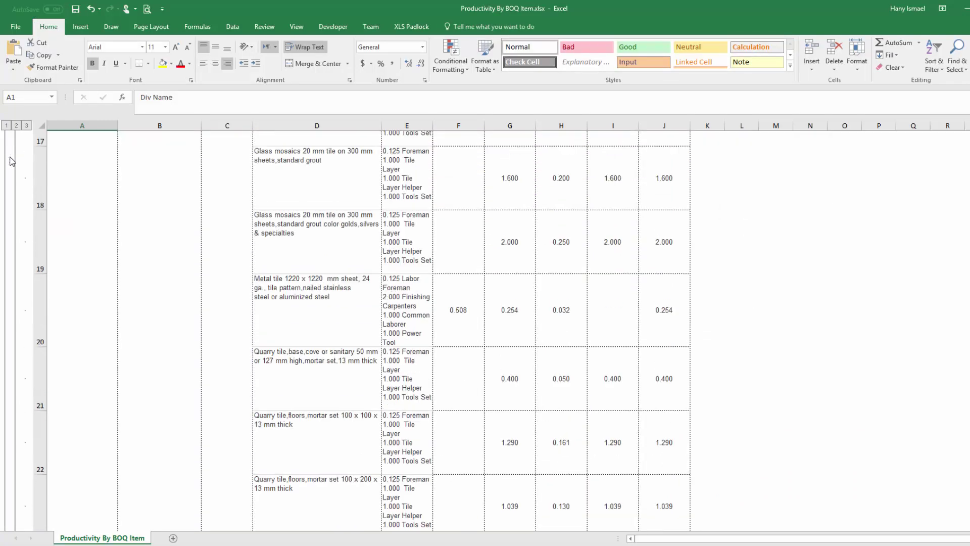
scroll(13, 161, "down", 1)
left_click(16, 126)
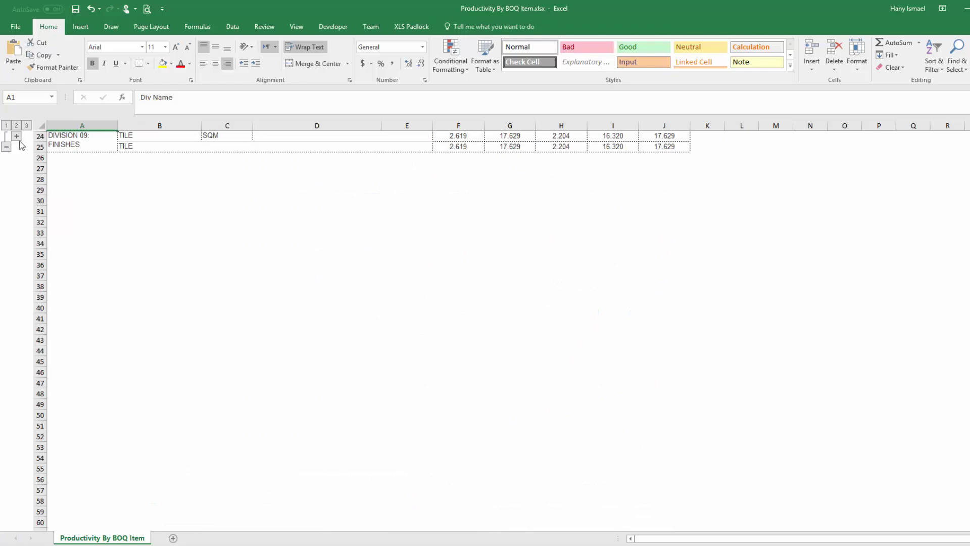
left_click(16, 136)
scroll(106, 206, "up", 7)
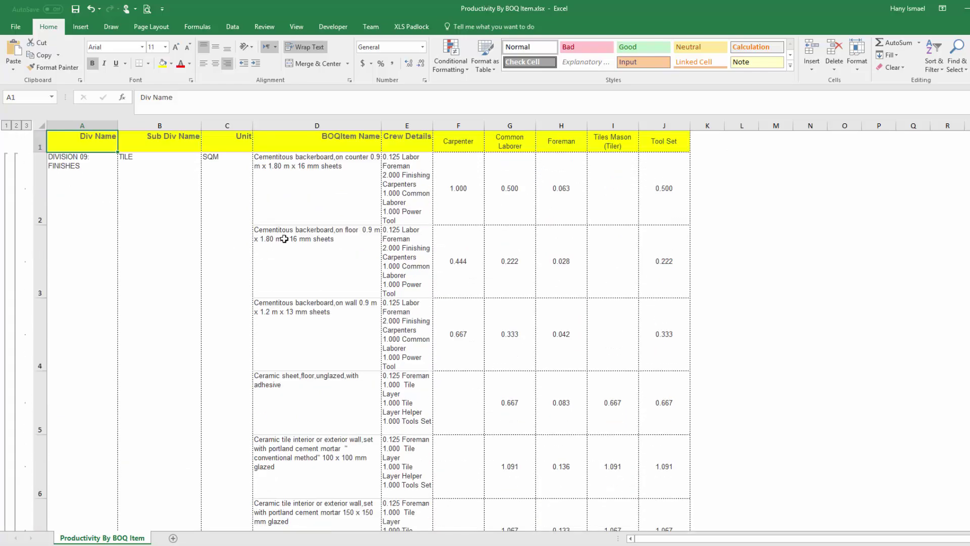
Check the Carpenter, Common Laborer, Foreman and Tool Set rates and the D2 description.
left_click(457, 156)
left_click(505, 191)
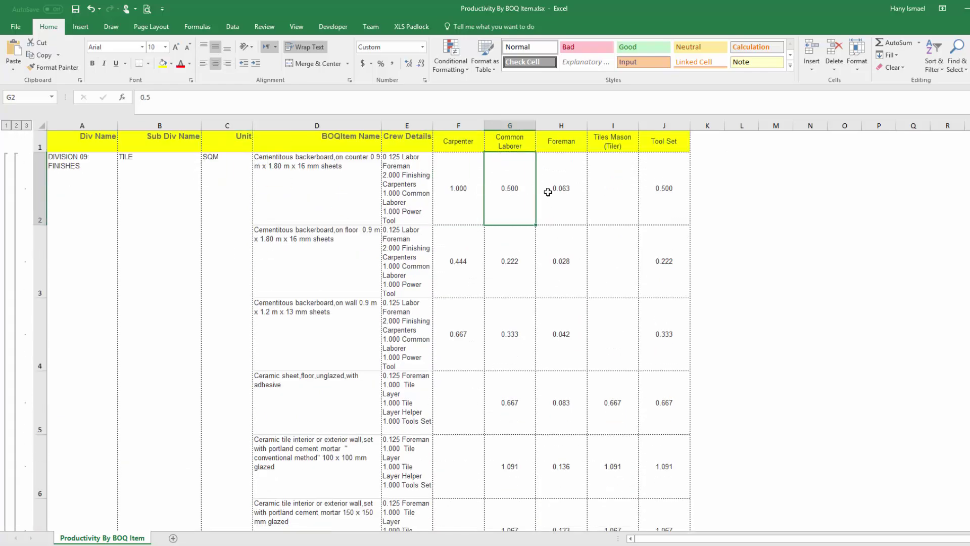
left_click(551, 191)
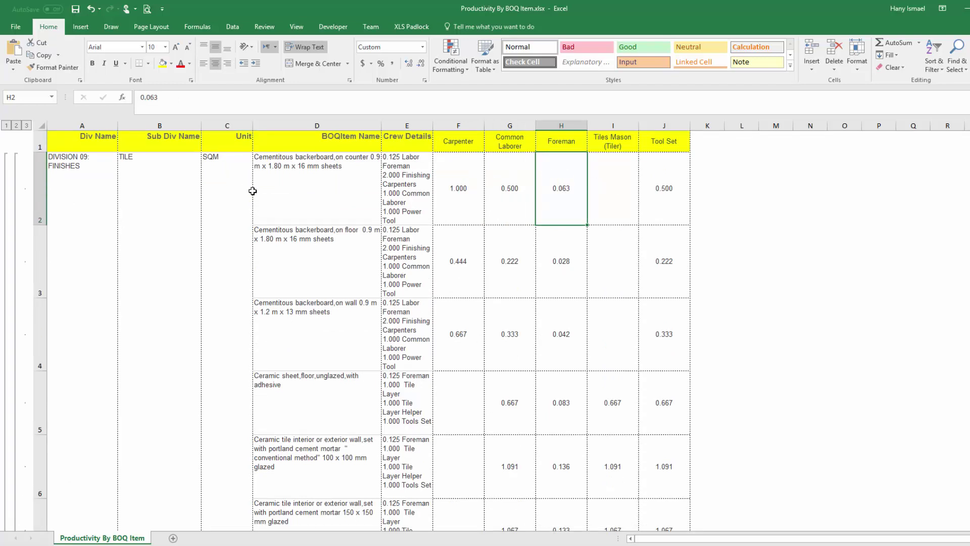
left_click(310, 174)
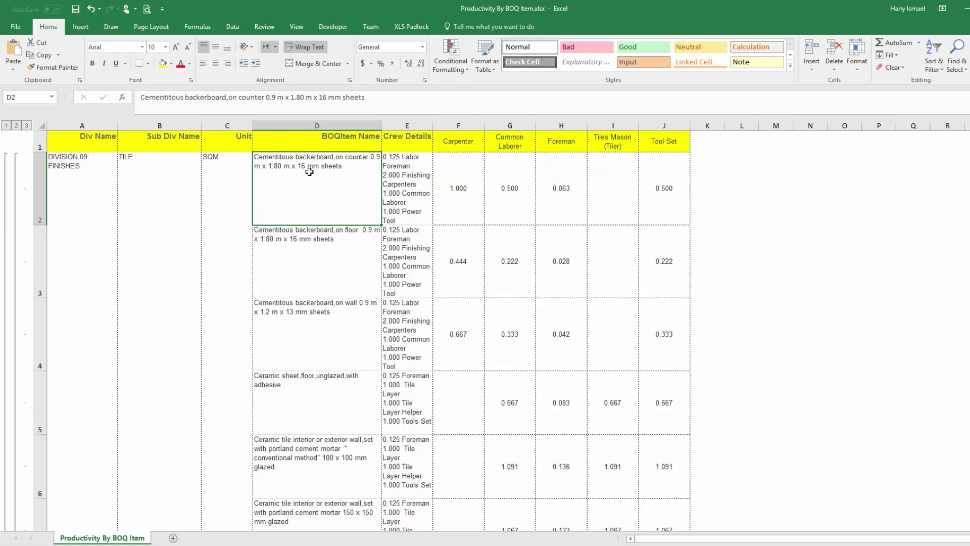
left_click(461, 184)
left_click(501, 182)
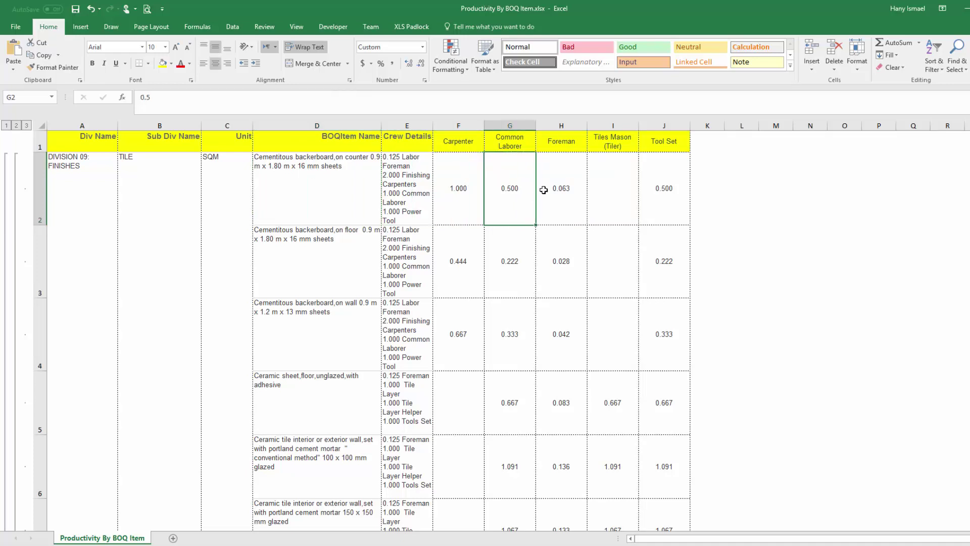
left_click(558, 192)
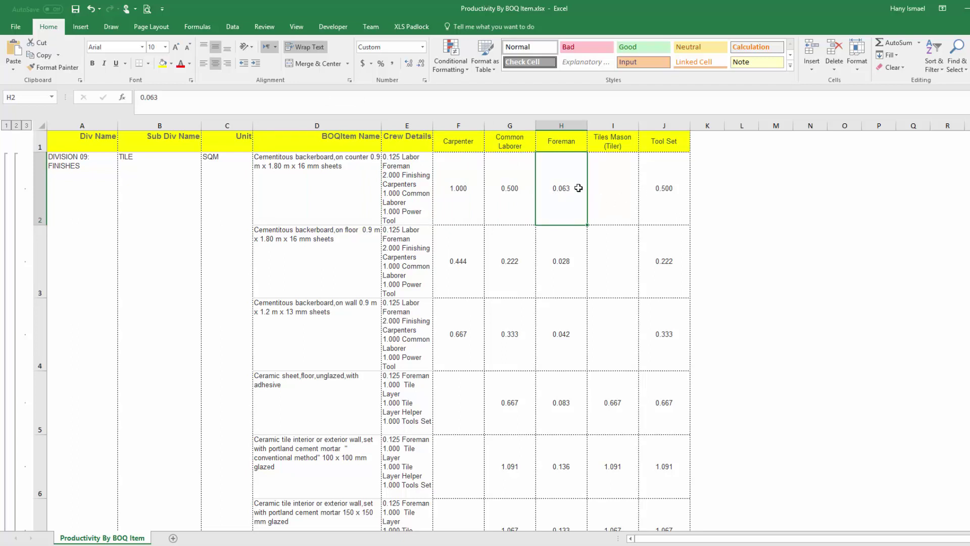
left_click(463, 173)
left_click(664, 189)
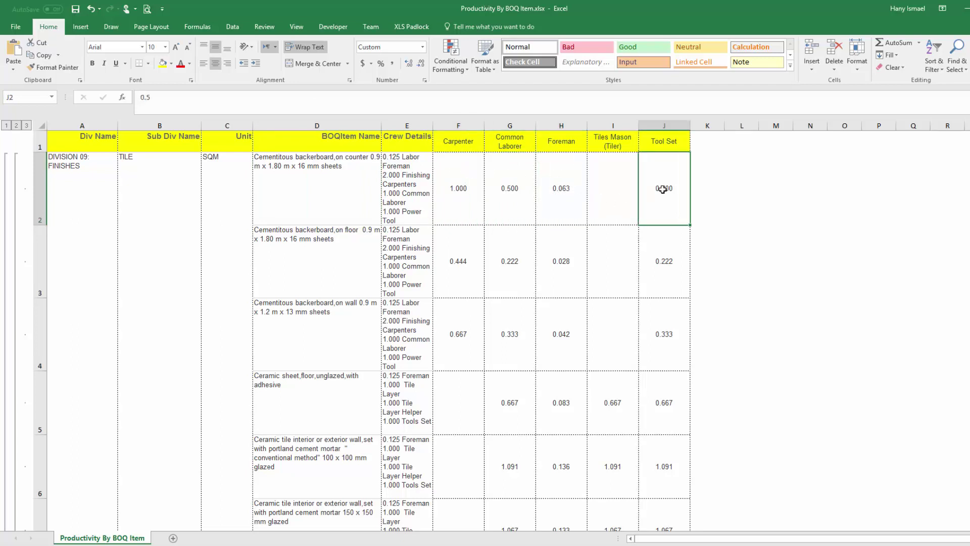
Select rate columns F through J and reread the item description in D2.
scroll(519, 261, "down", 7)
scroll(519, 261, "up", 7)
left_click(662, 125)
left_click_drag(611, 122, 457, 129)
left_click(297, 185)
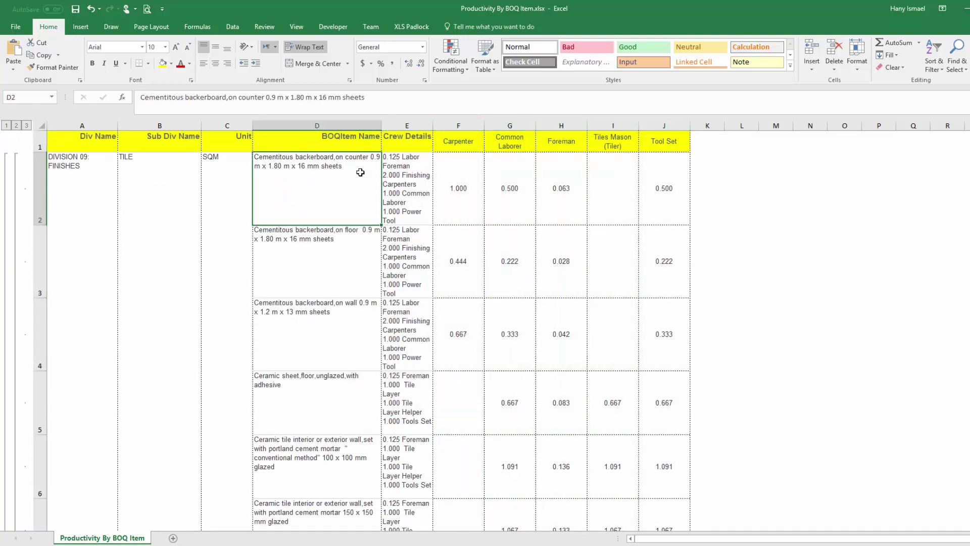
Close Excel and filter the report to DIVISION 16 : ELECTRICAL, sub division LIGHTING.
left_click(963, 8)
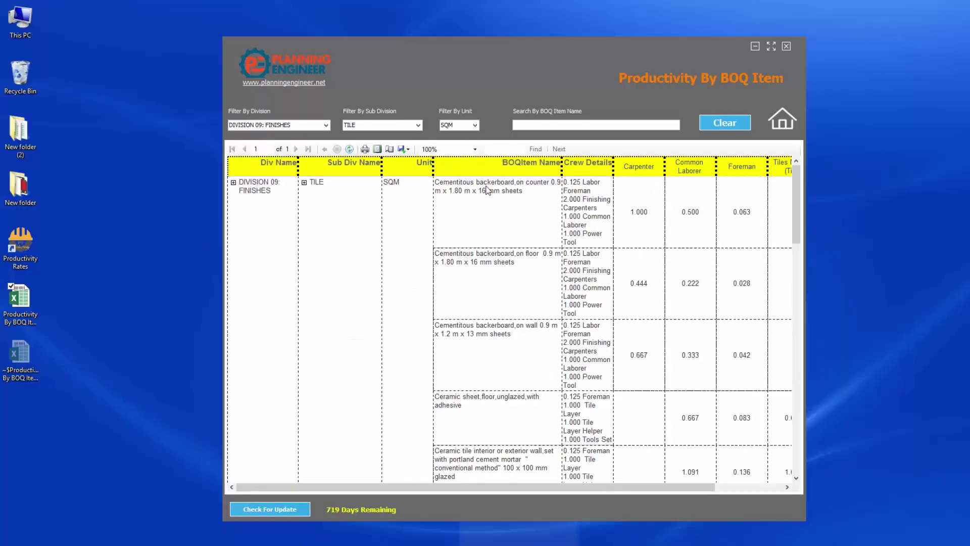
left_click(325, 125)
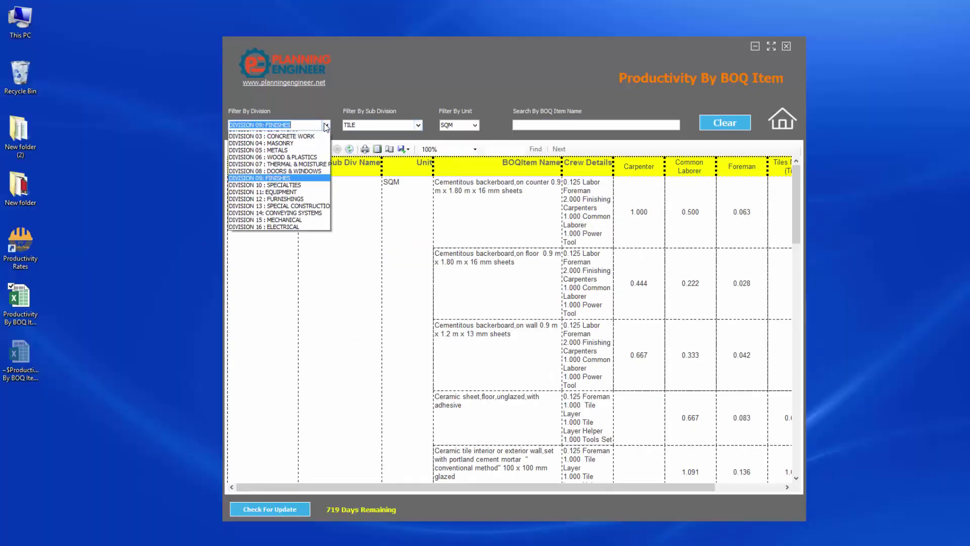
left_click(304, 228)
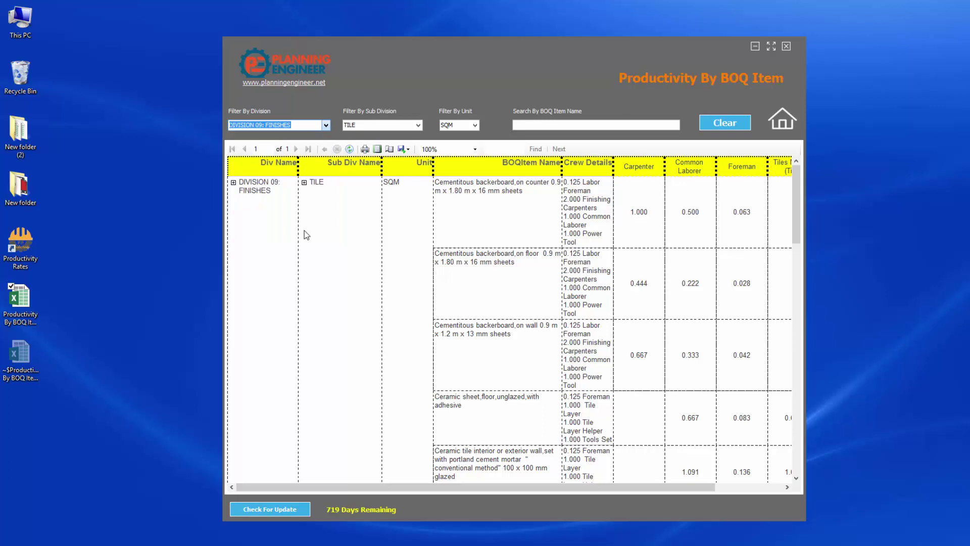
left_click(419, 126)
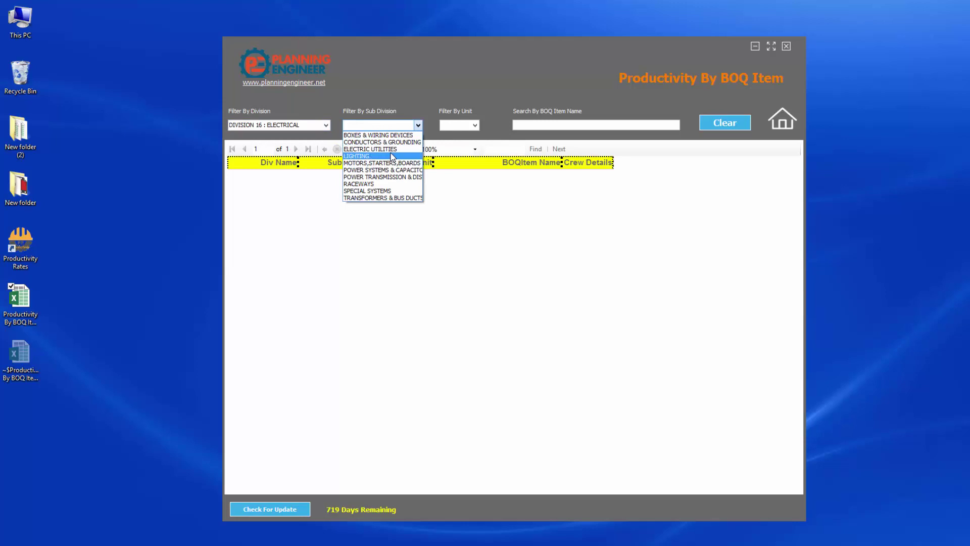
left_click(459, 241)
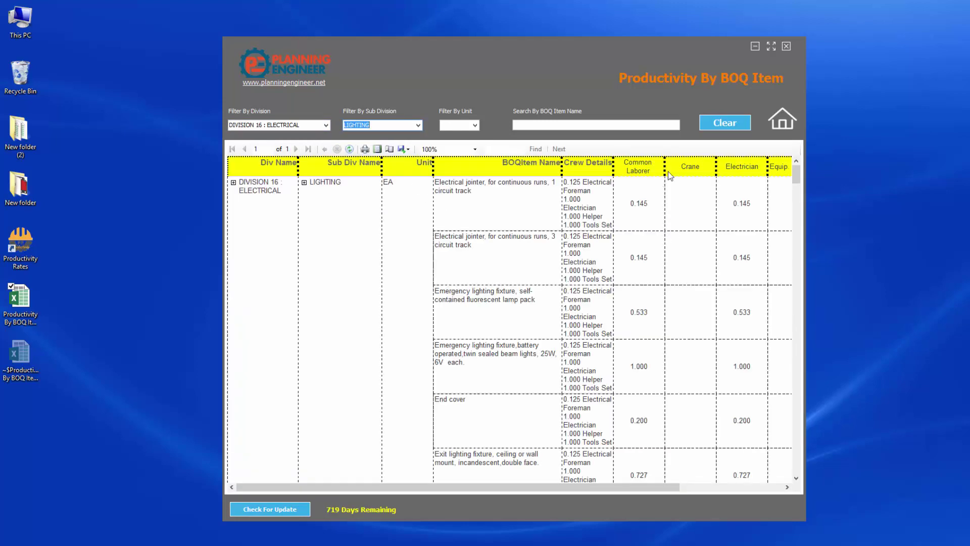
left_click_drag(454, 489, 356, 478)
Run Check For Update, which confirms the latest version is already installed.
left_click(277, 509)
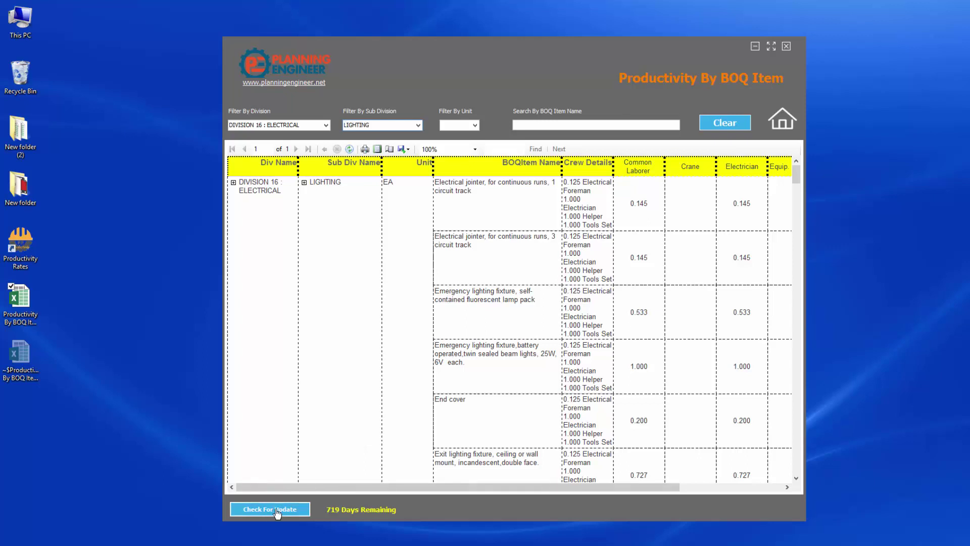